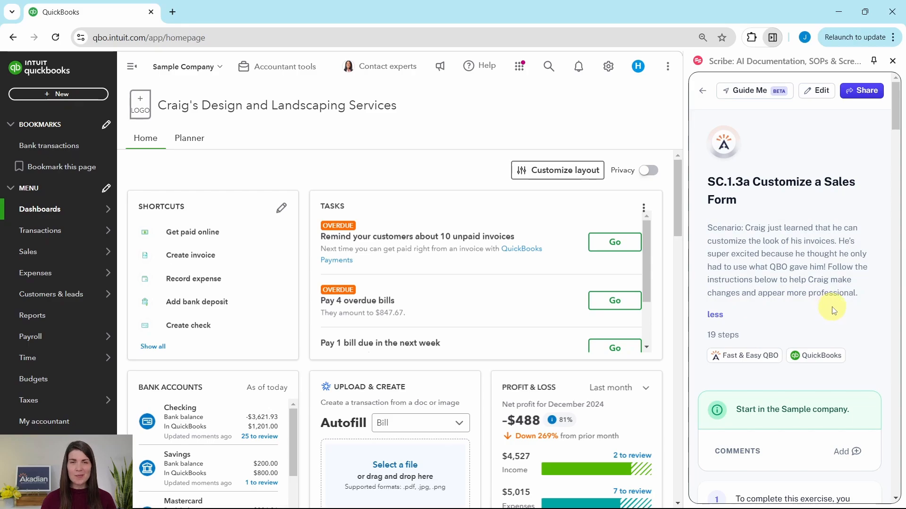
# Review the opening instructions of the exercise guide and open the company's custom form styles list
pyautogui.scroll(-5, 812, 283)
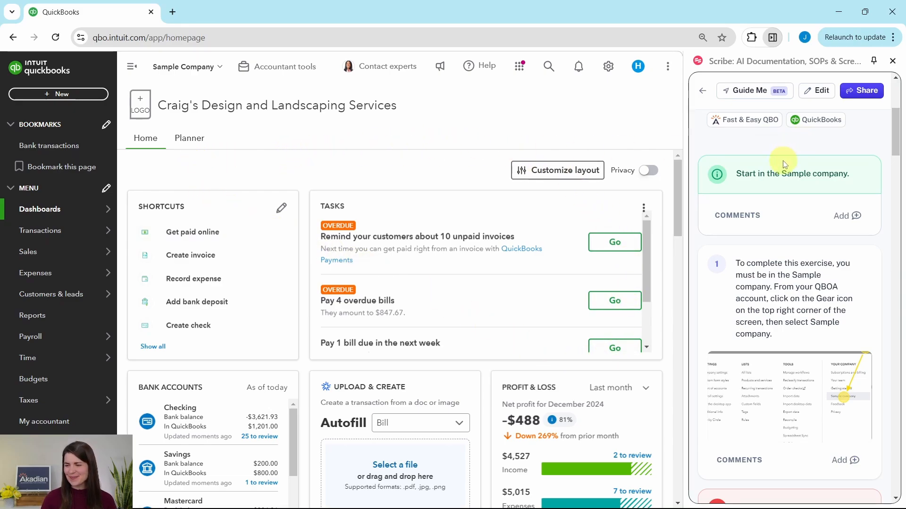
pyautogui.scroll(-10, 785, 165)
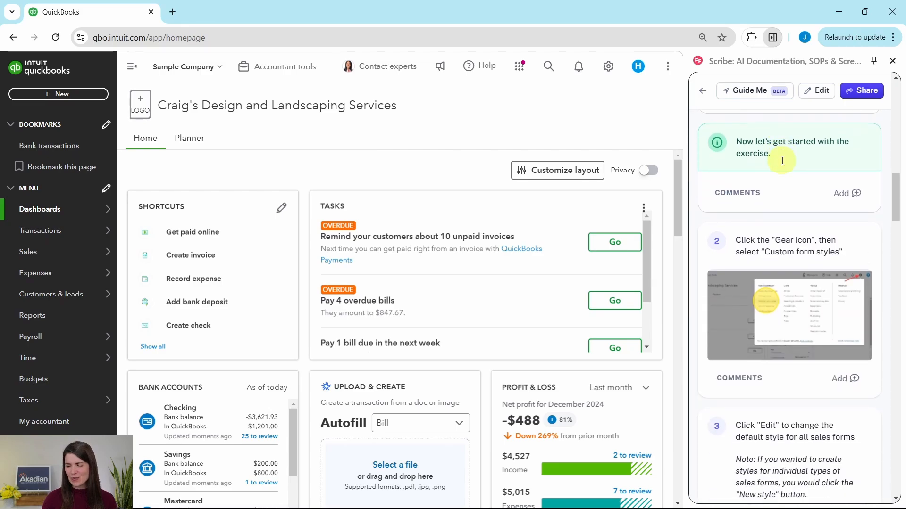
pyautogui.scroll(-5, 782, 161)
pyautogui.scroll(2, 782, 161)
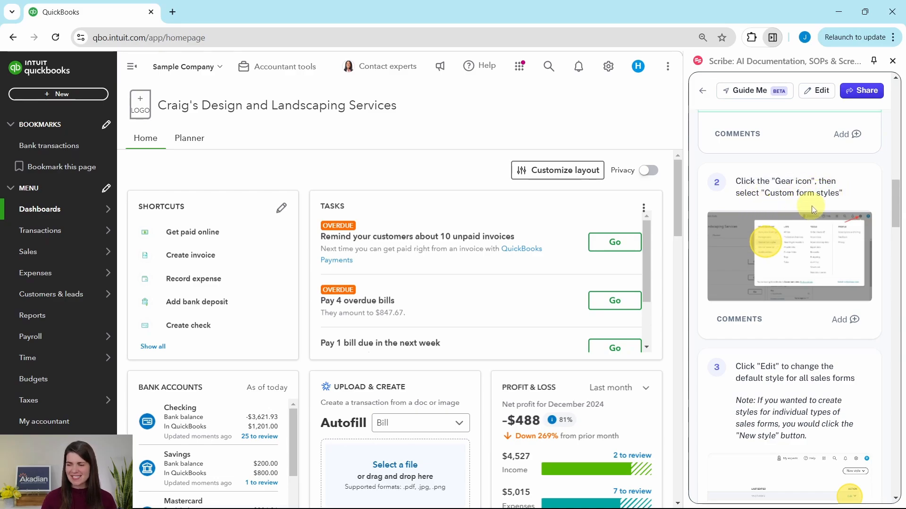
pyautogui.click(611, 68)
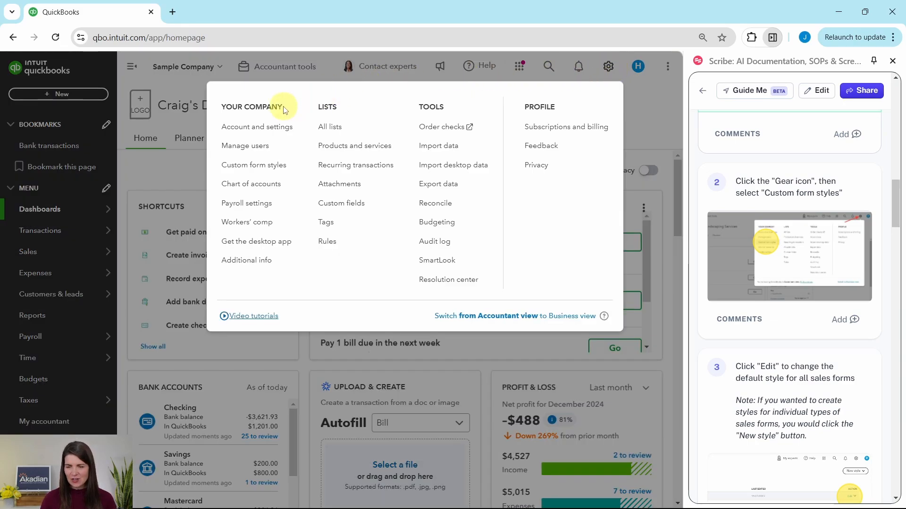
pyautogui.click(263, 171)
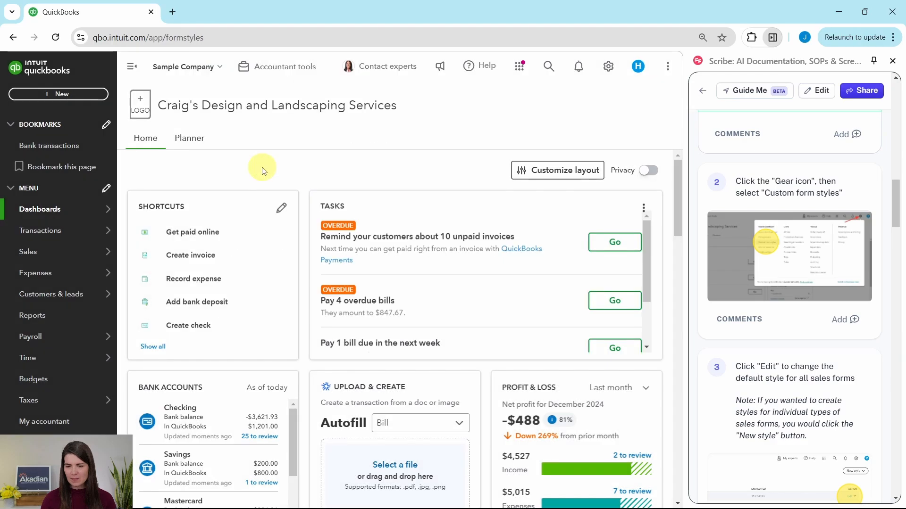
# Open the Standard default form style for editing
pyautogui.scroll(-1, 789, 181)
pyautogui.scroll(-3, 790, 182)
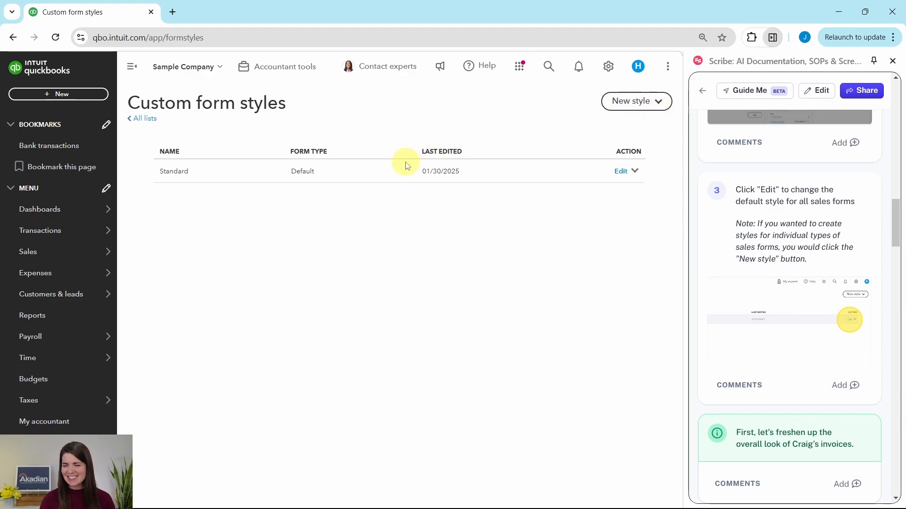
pyautogui.click(626, 175)
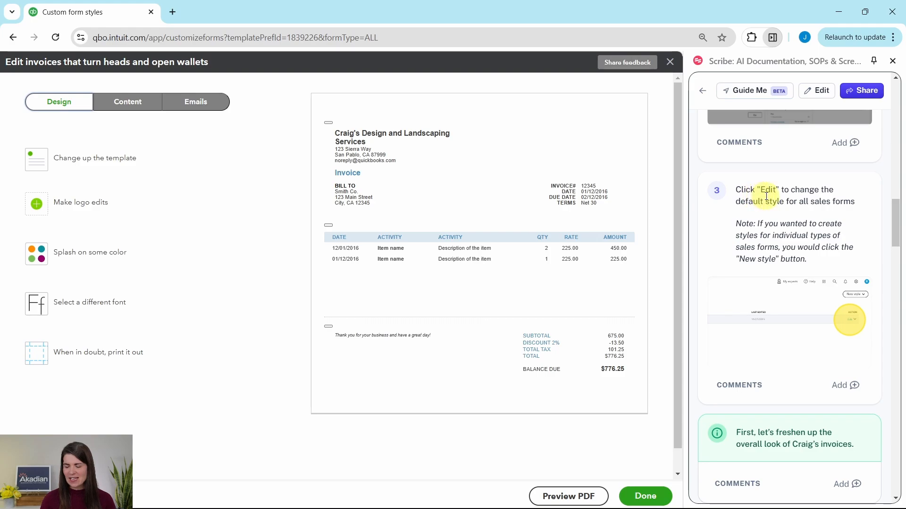
# Change the invoice design template to Fresh
pyautogui.scroll(-6, 766, 196)
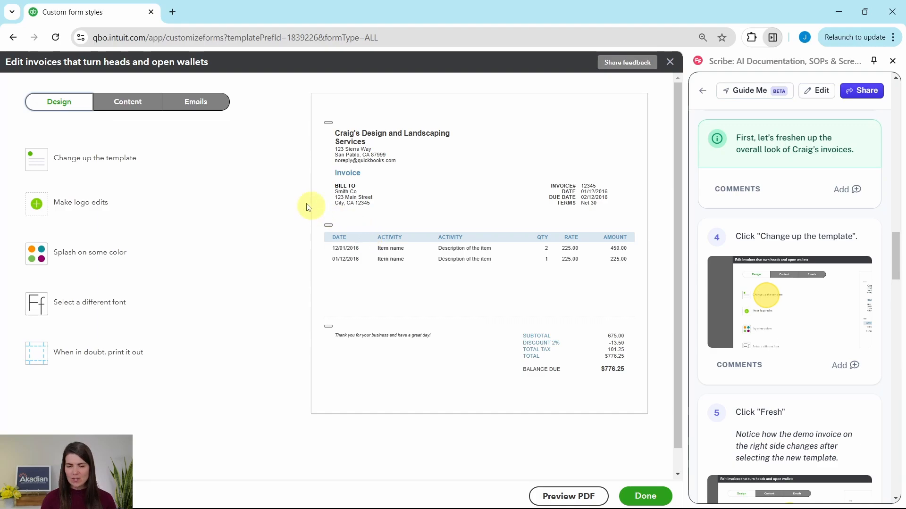
pyautogui.click(77, 165)
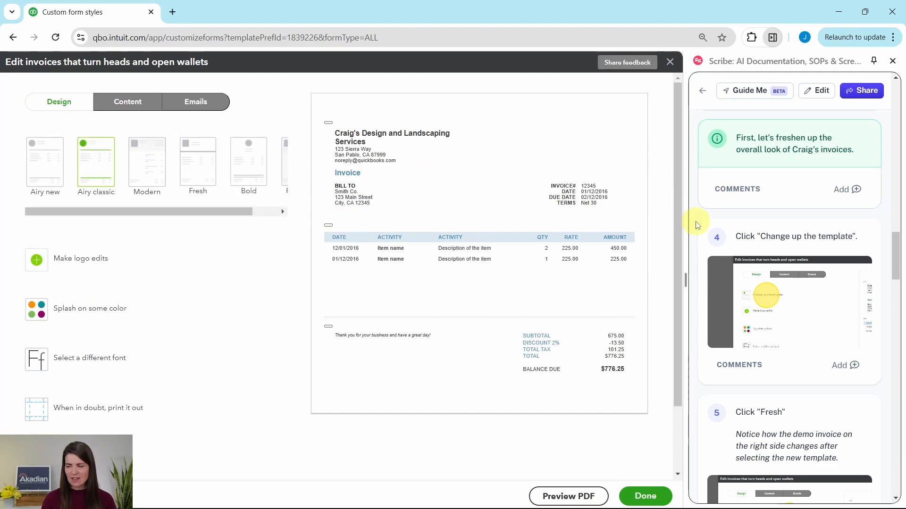
pyautogui.scroll(-5, 768, 250)
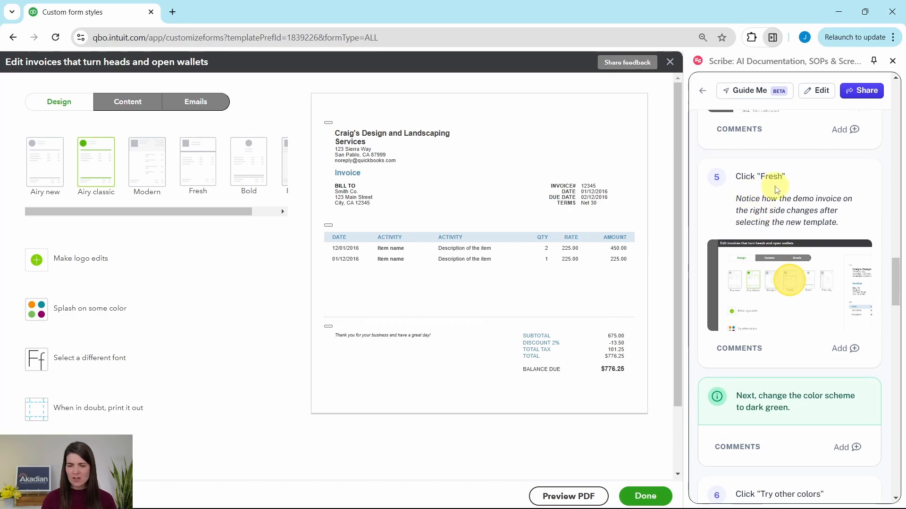
pyautogui.click(197, 160)
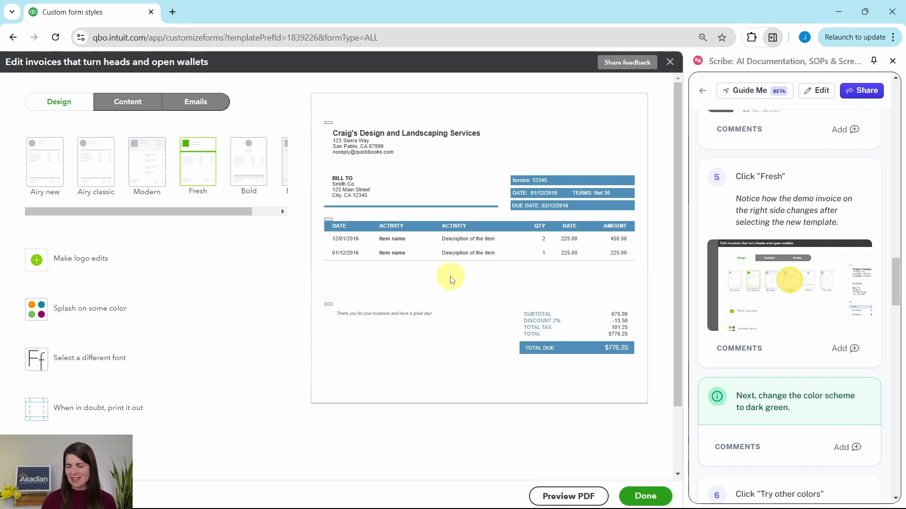
# Set the invoice color scheme to dark green, #2a651d
pyautogui.scroll(-2, 774, 275)
pyautogui.scroll(-3, 762, 274)
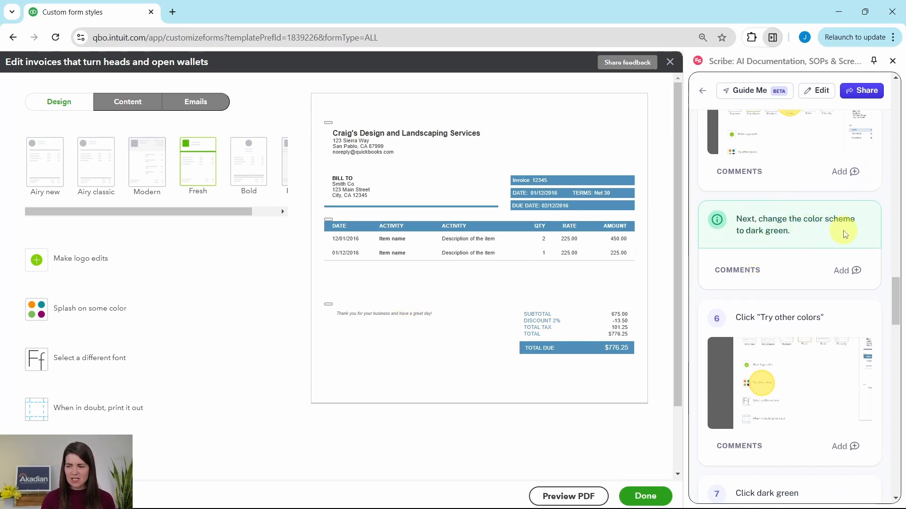
pyautogui.scroll(-3, 788, 234)
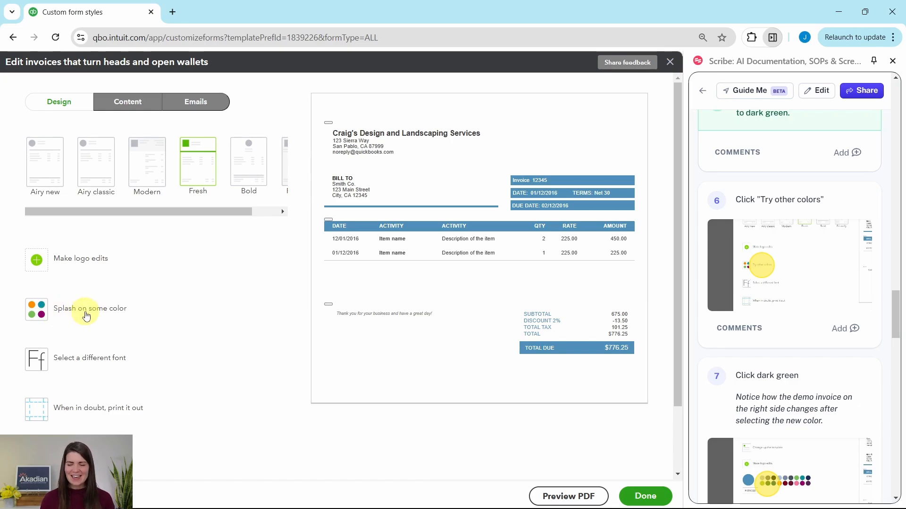
pyautogui.click(83, 310)
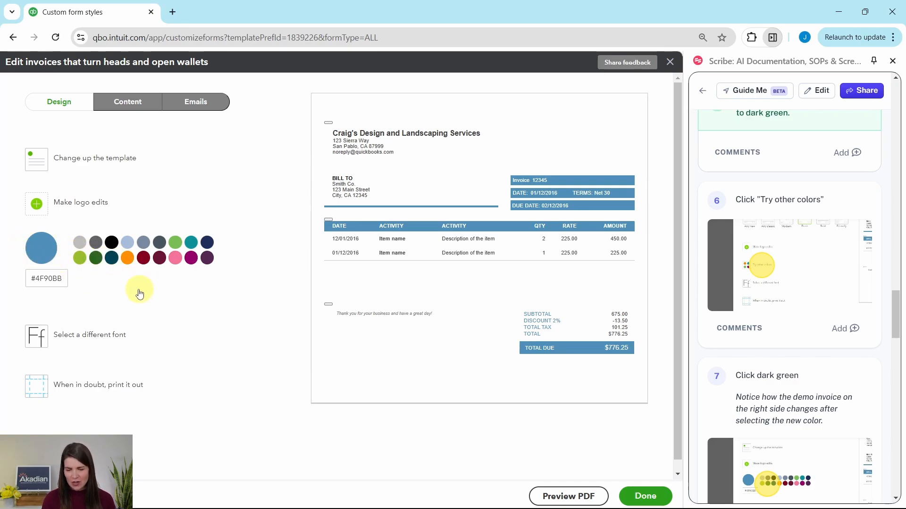
pyautogui.click(95, 258)
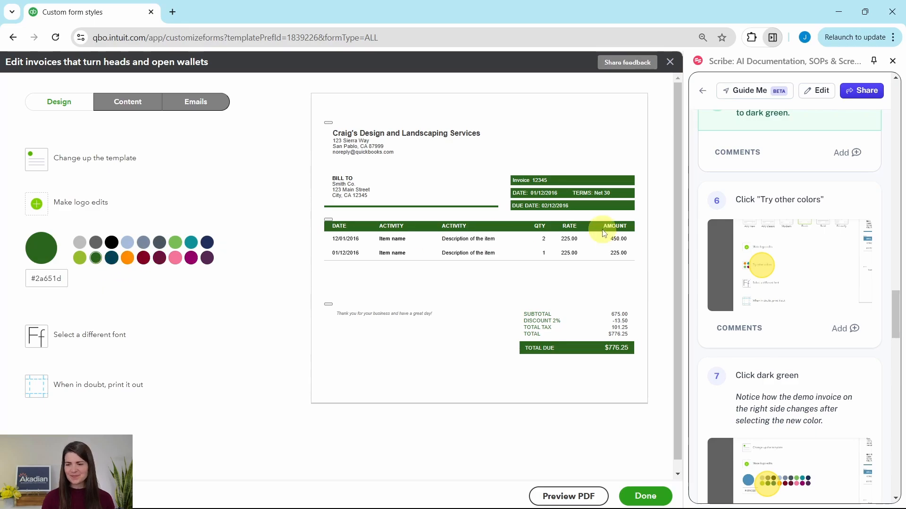
# Switch to the invoice content settings and open the header section for editing
pyautogui.scroll(-4, 703, 246)
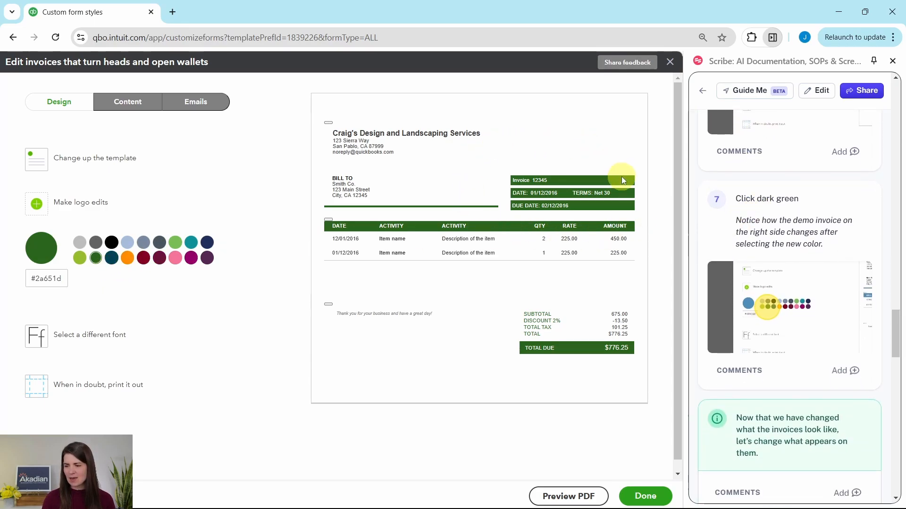
pyautogui.scroll(-2, 772, 207)
pyautogui.scroll(-3, 770, 208)
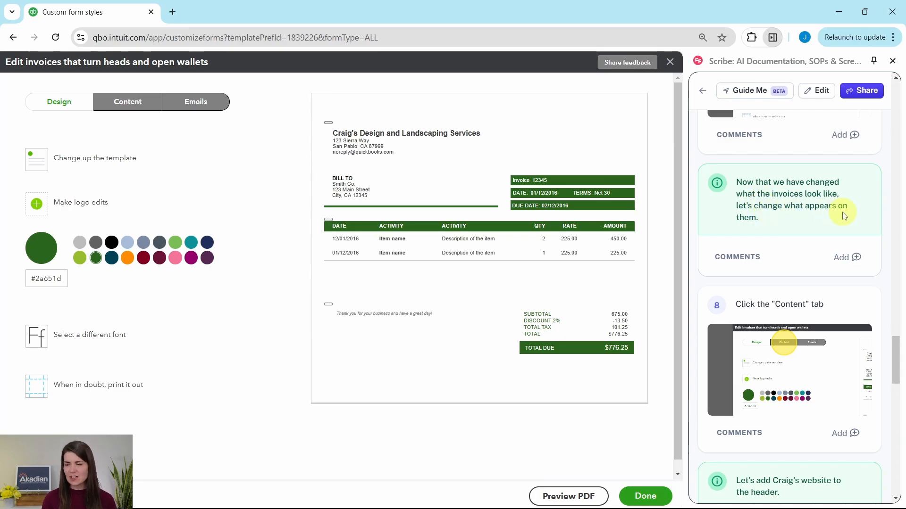
pyautogui.scroll(-3, 814, 221)
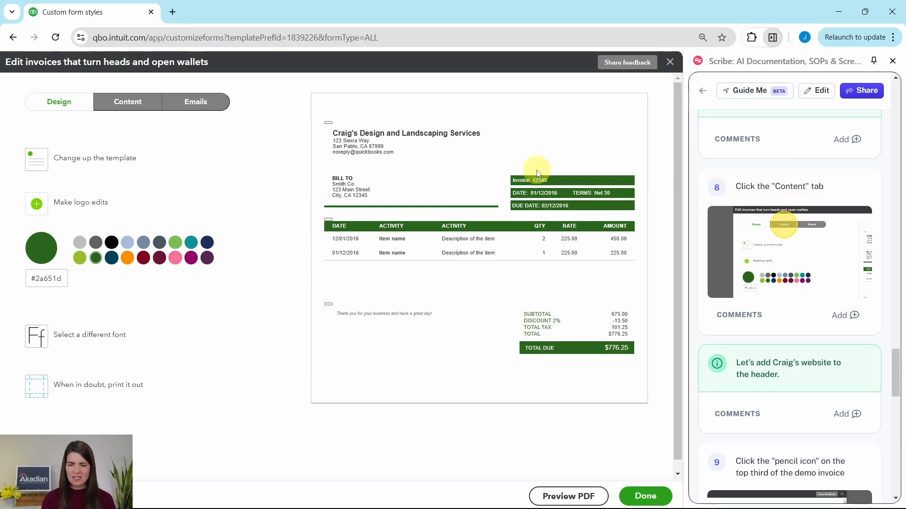
pyautogui.click(131, 106)
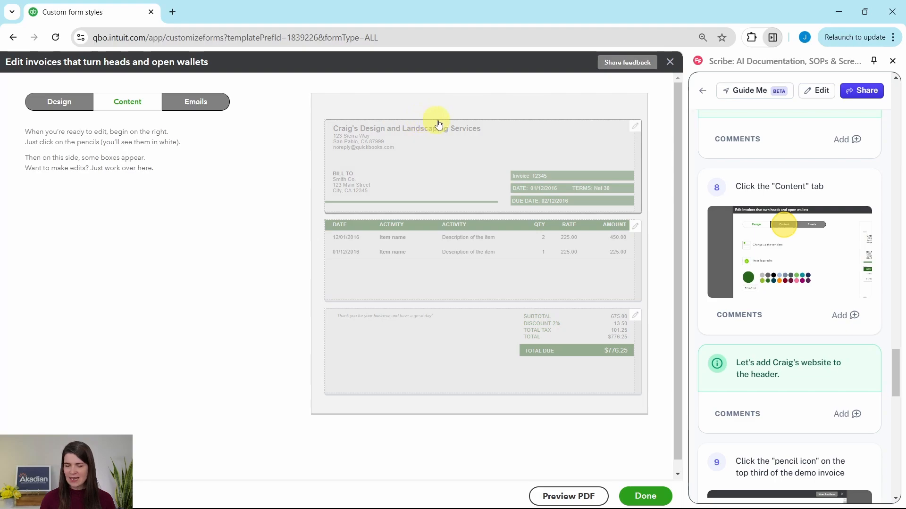
pyautogui.scroll(-4, 782, 283)
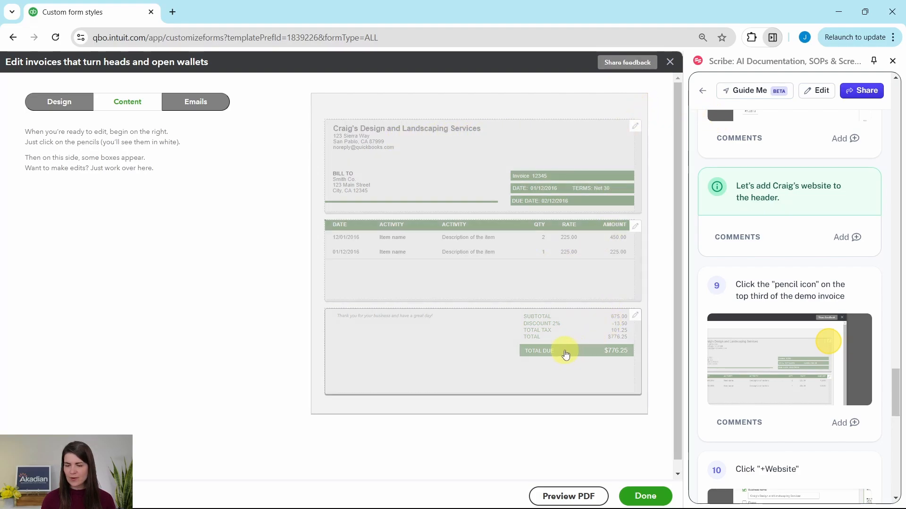
pyautogui.click(636, 128)
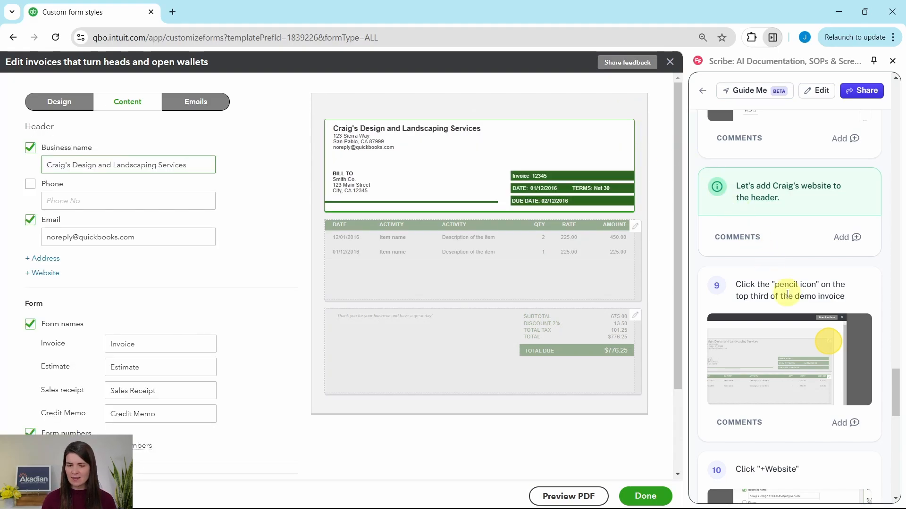
pyautogui.scroll(-5, 788, 295)
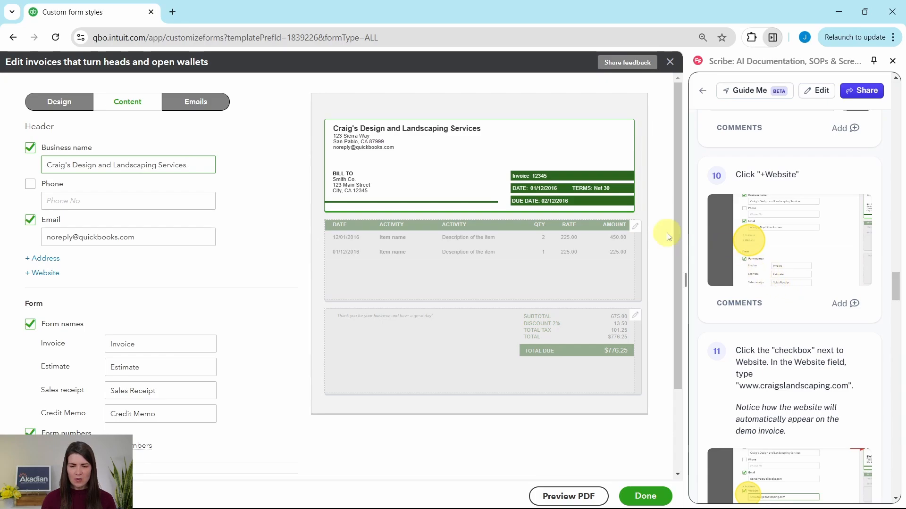
pyautogui.click(37, 274)
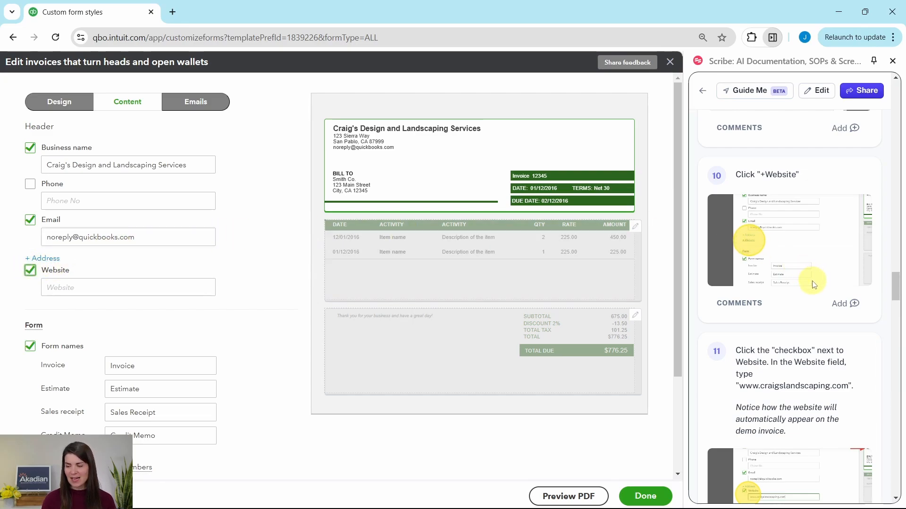
pyautogui.scroll(-5, 811, 278)
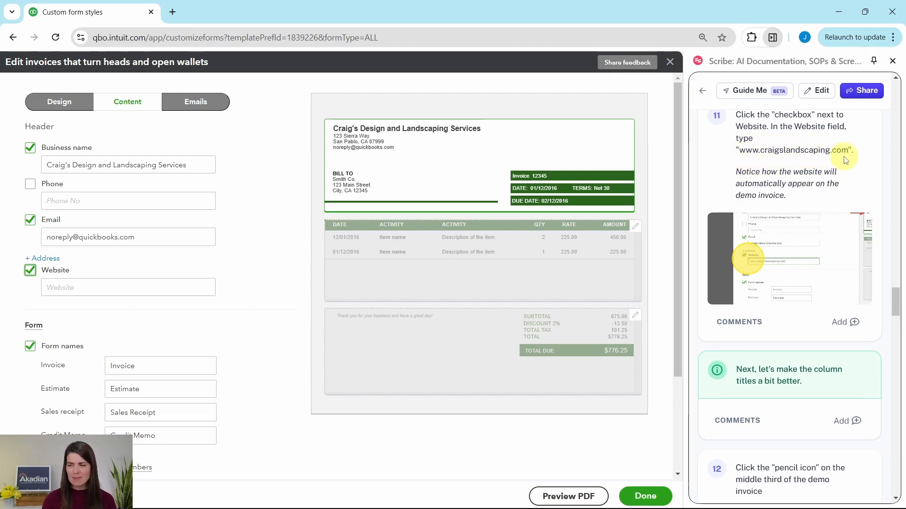
pyautogui.moveTo(851, 153); pyautogui.dragTo(741, 154)
pyautogui.hotkey('ctrl', 'c')
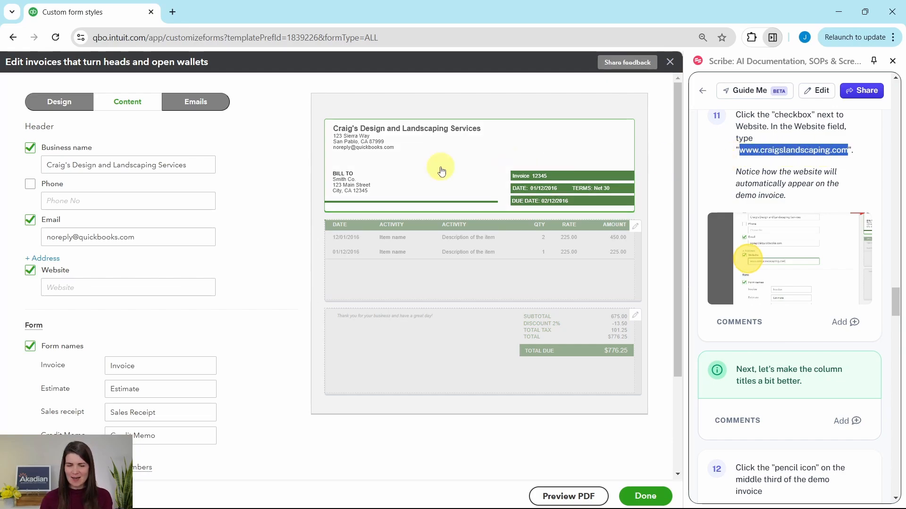
pyautogui.click(125, 289)
pyautogui.hotkey('ctrl', 'v')
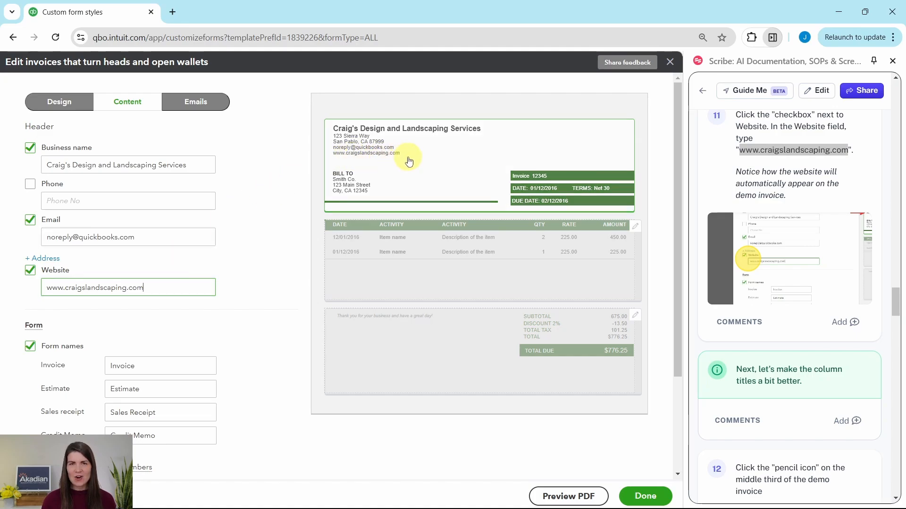
# Open the invoice's activity table section for editing and show its column labels and widths
pyautogui.scroll(-4, 764, 203)
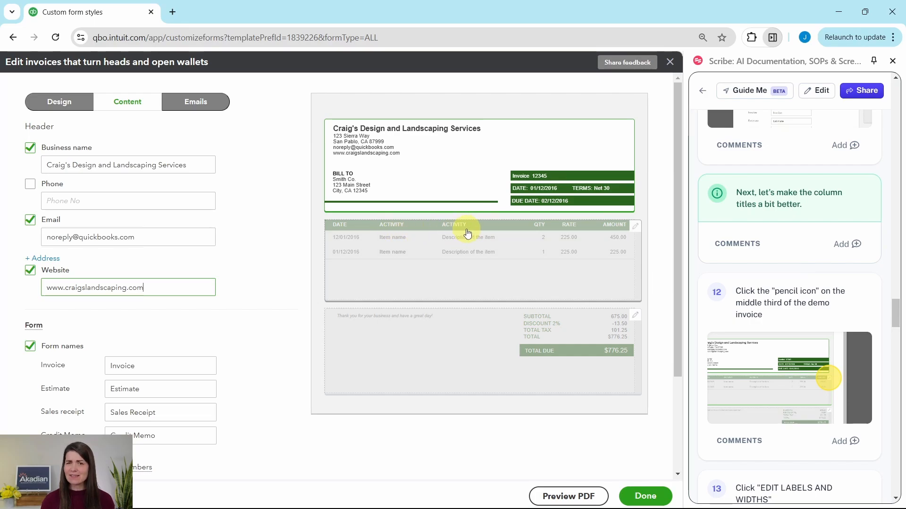
pyautogui.click(636, 231)
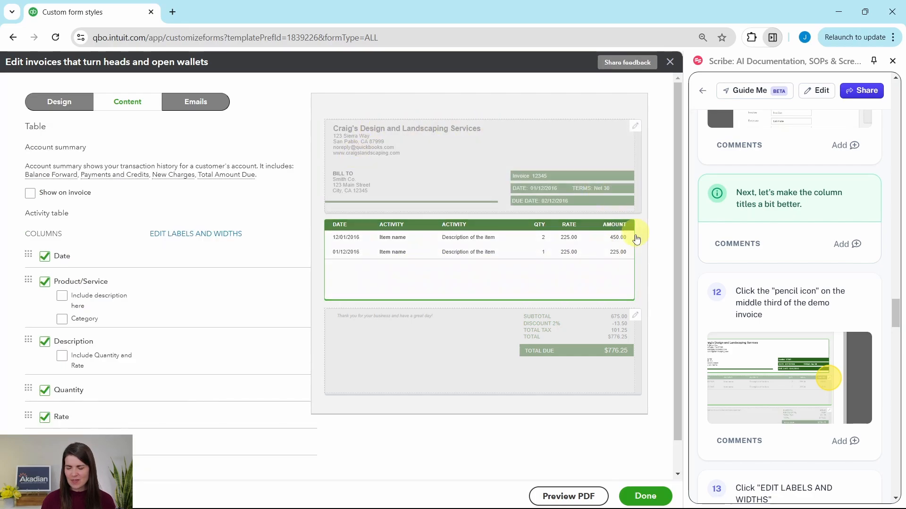
pyautogui.scroll(-2, 791, 261)
pyautogui.scroll(-2, 792, 261)
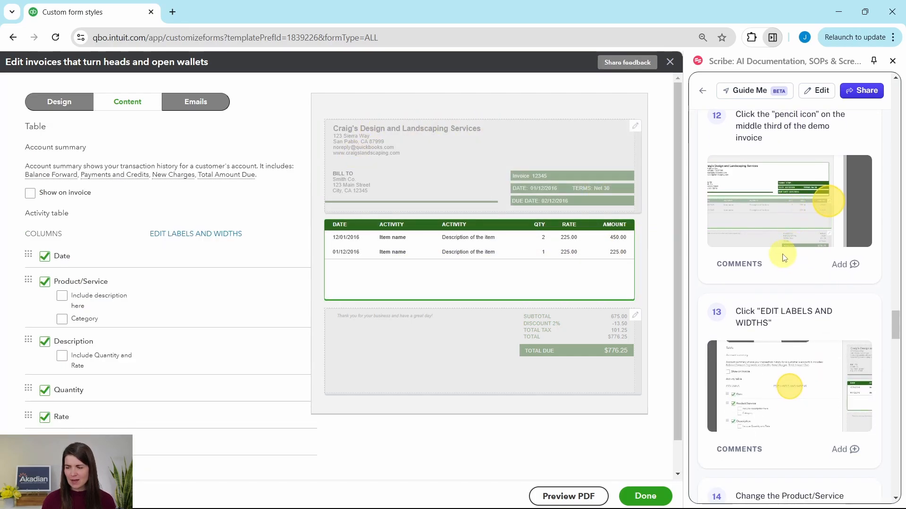
pyautogui.scroll(-2, 798, 258)
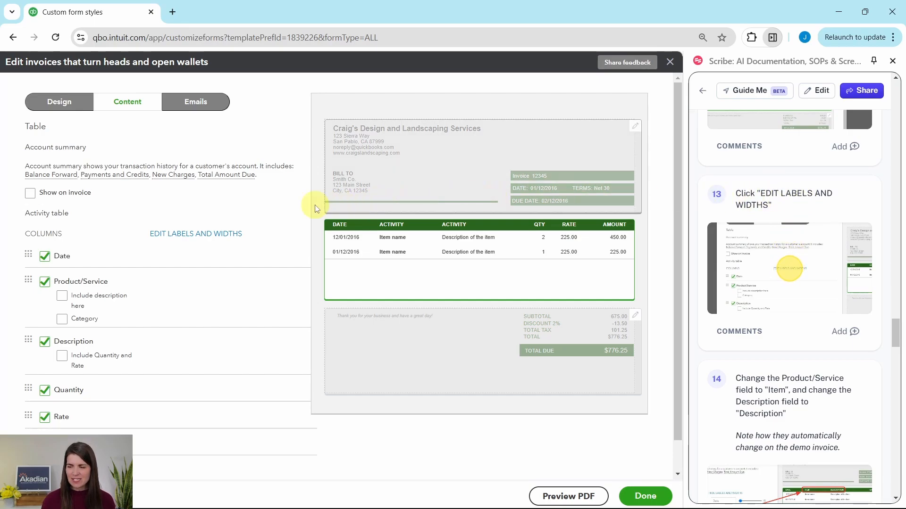
pyautogui.click(180, 237)
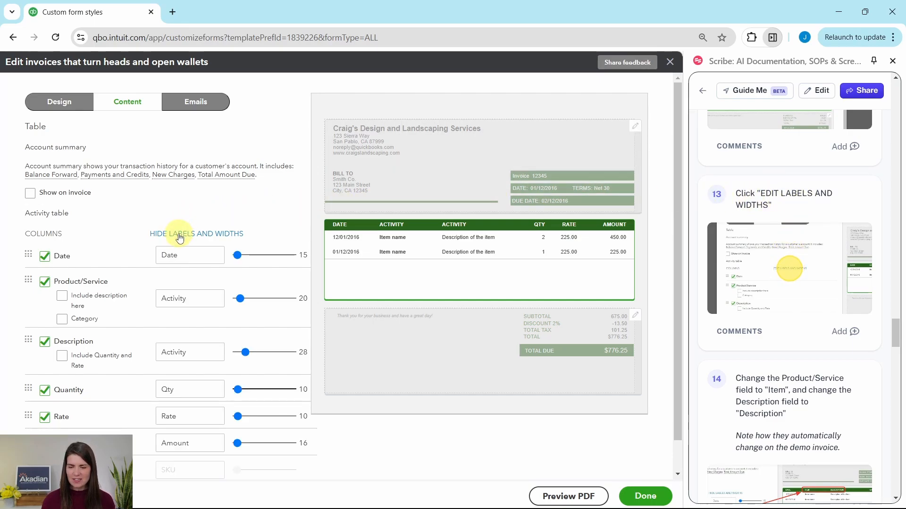
# Rename the Product/Service column label in the invoice's activity table to "Item"
pyautogui.scroll(-4, 816, 302)
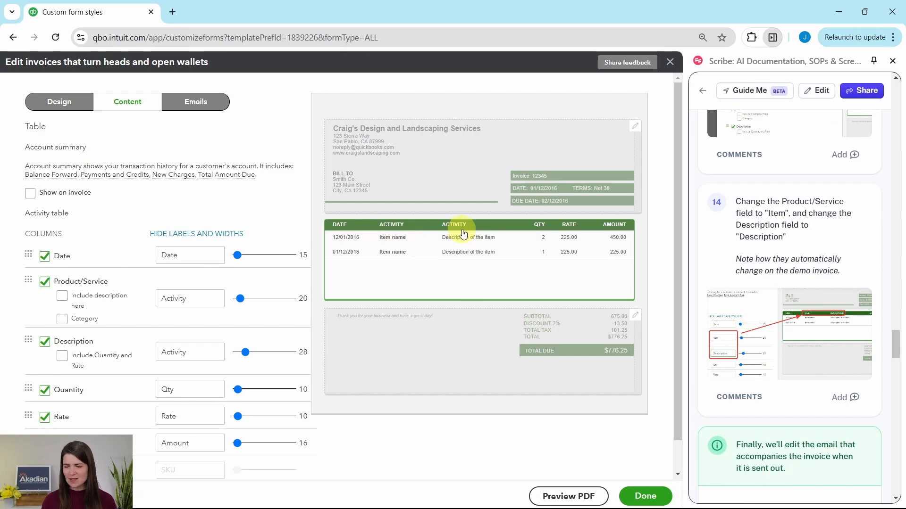
pyautogui.click(207, 296)
pyautogui.click(195, 354)
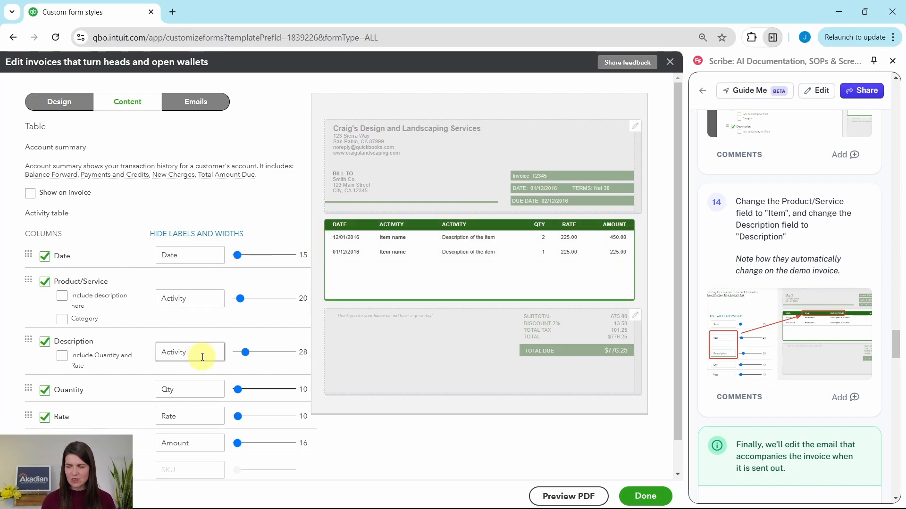
pyautogui.click(207, 335)
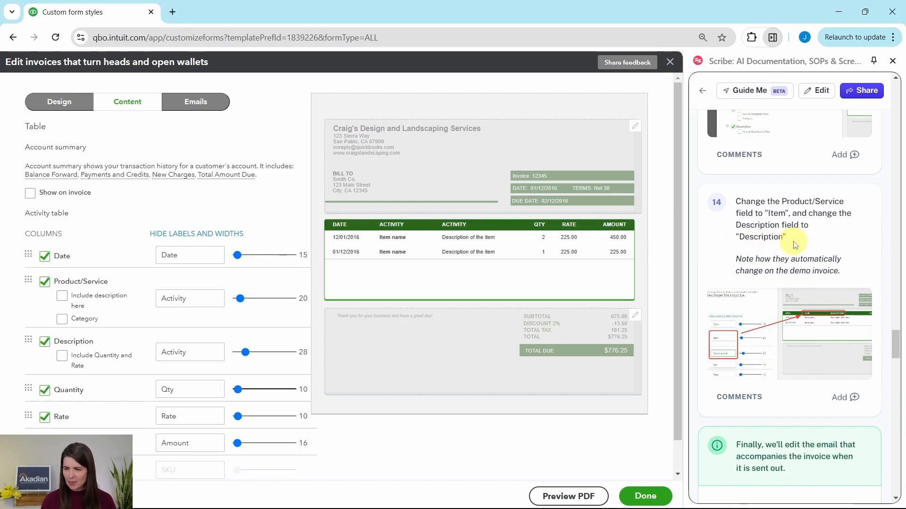
pyautogui.scroll(-1, 796, 244)
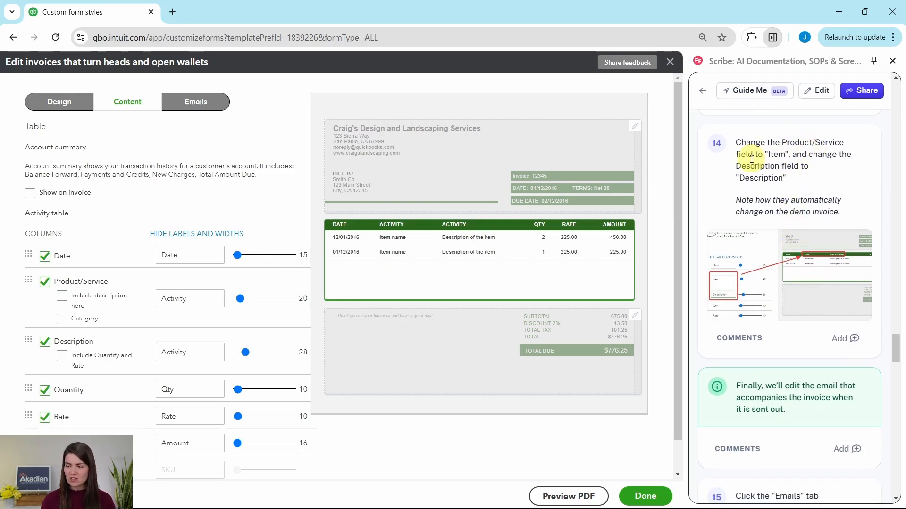
pyautogui.click(192, 303)
pyautogui.moveTo(196, 302); pyautogui.dragTo(167, 300)
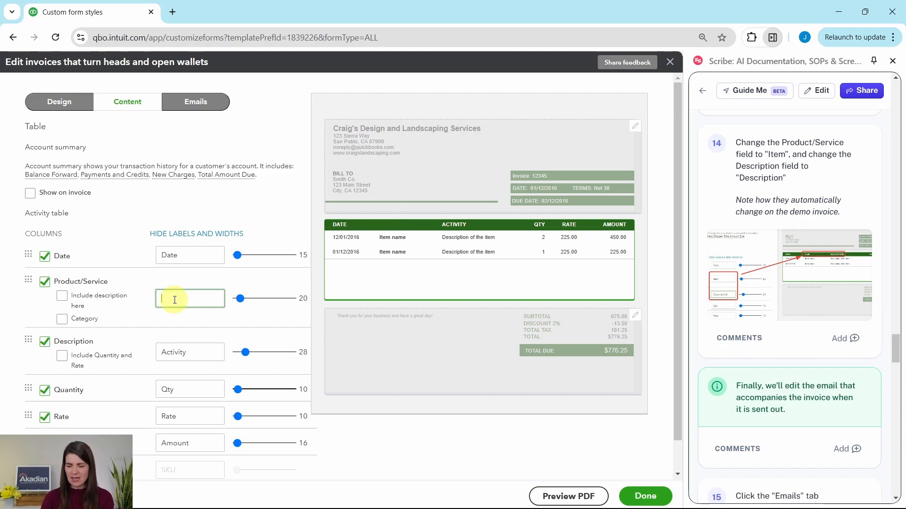
pyautogui.write('Item')
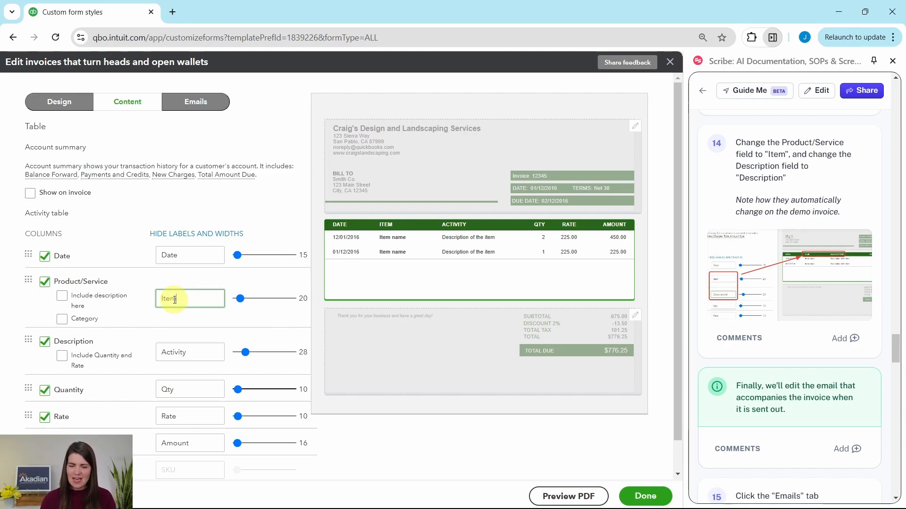
# Rename the Description column label in the activity table to "Description"
pyautogui.click(203, 349)
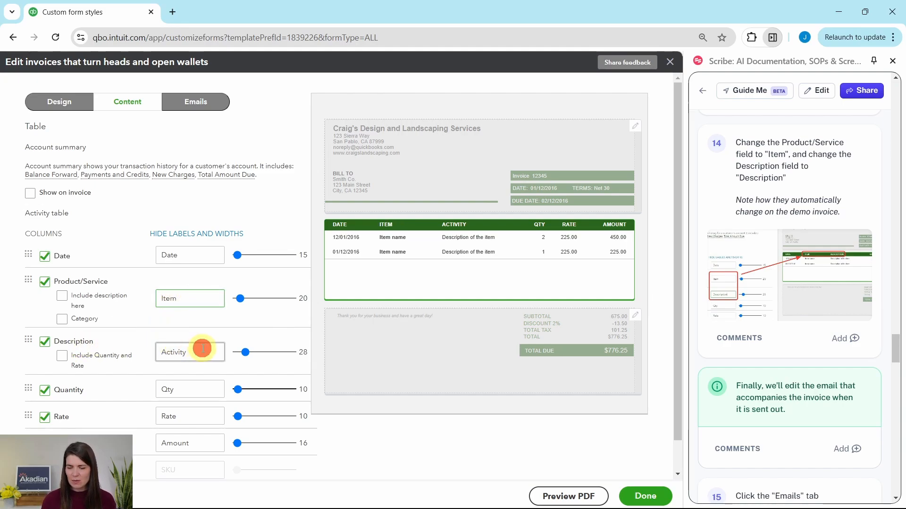
pyautogui.moveTo(203, 349); pyautogui.dragTo(152, 351)
pyautogui.write('D')
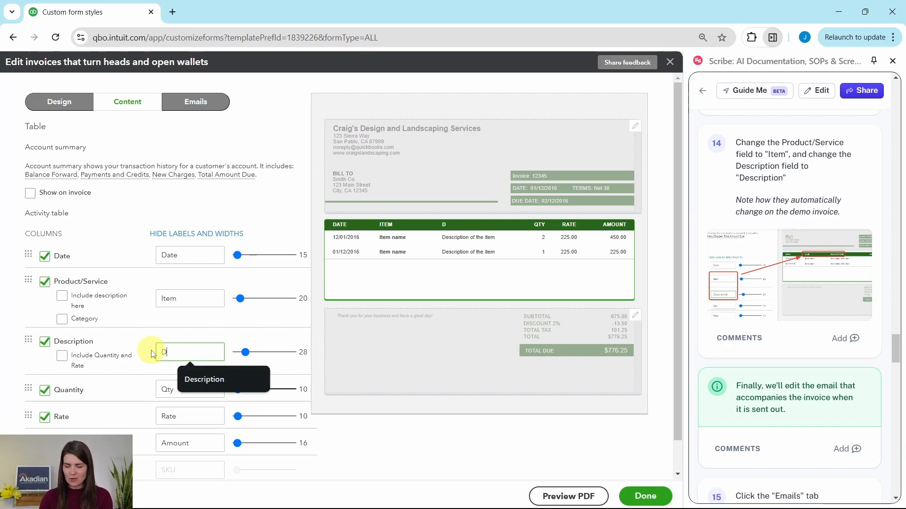
pyautogui.write('esc')
pyautogui.click(213, 377)
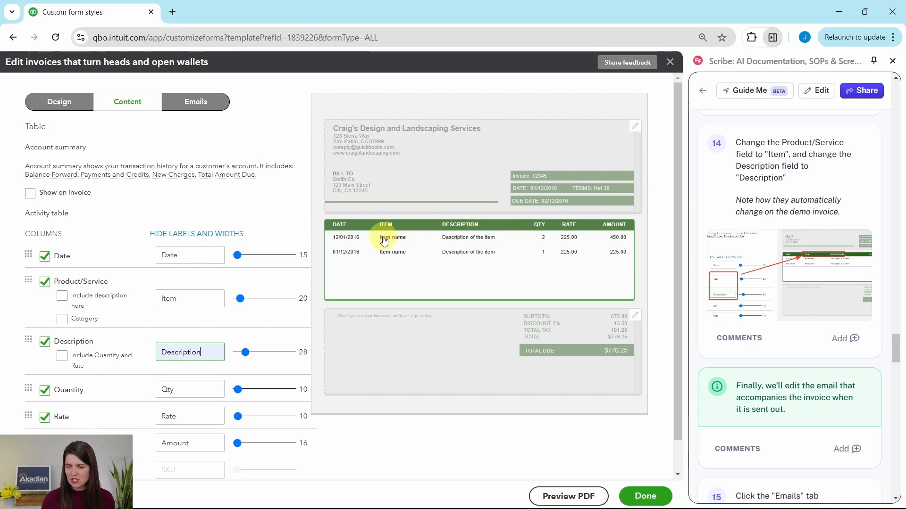
# Switch to the form style's email settings and look through the invoice email preview
pyautogui.scroll(-4, 792, 283)
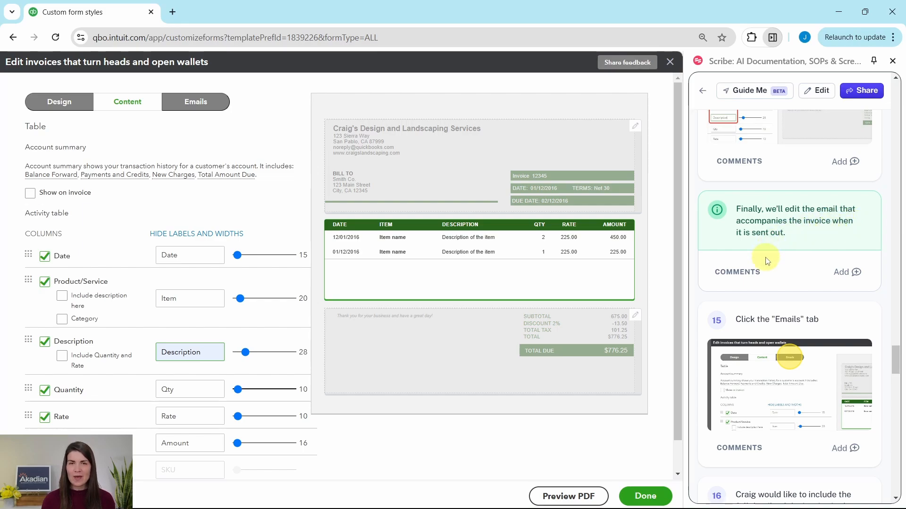
pyautogui.scroll(-4, 770, 259)
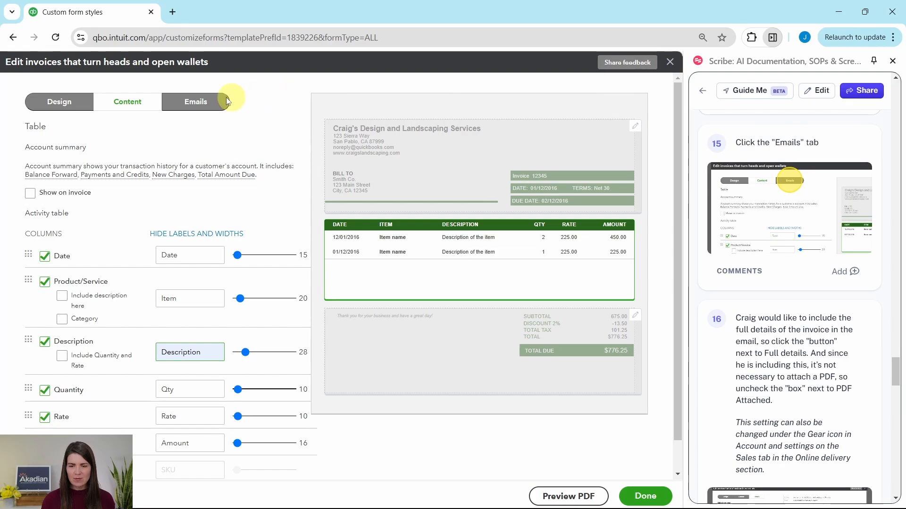
pyautogui.click(199, 104)
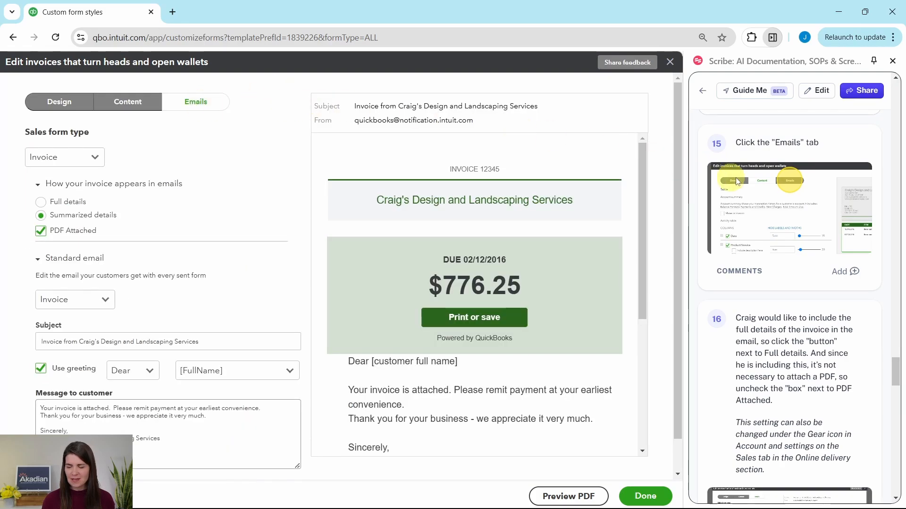
pyautogui.scroll(-4, 774, 175)
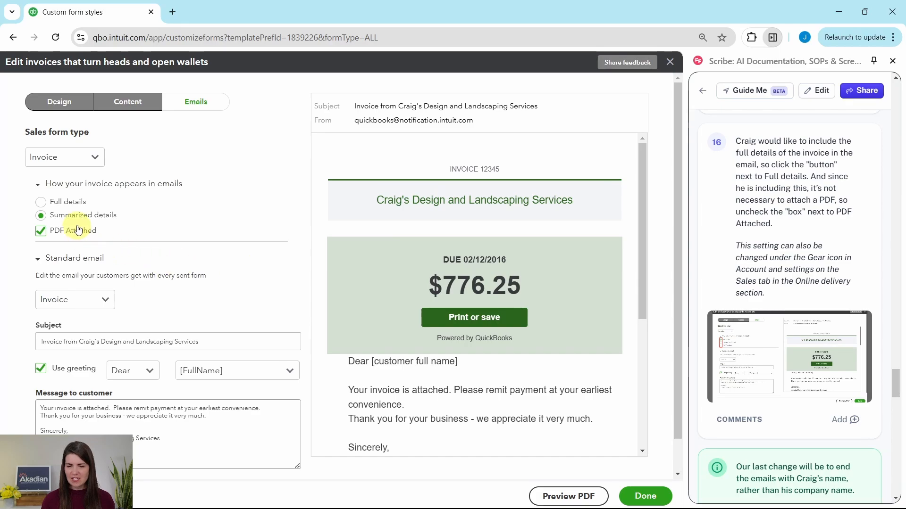
pyautogui.scroll(-8, 460, 257)
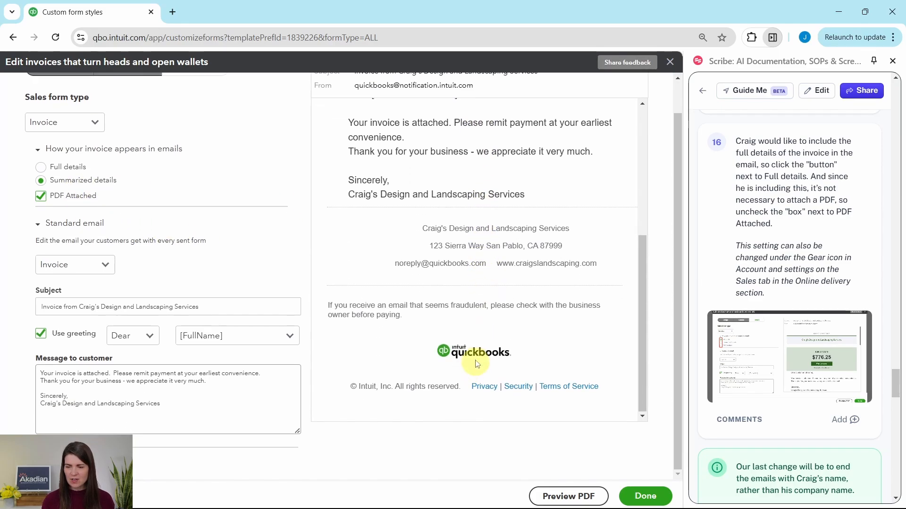
pyautogui.scroll(2, 476, 349)
pyautogui.scroll(3, 471, 335)
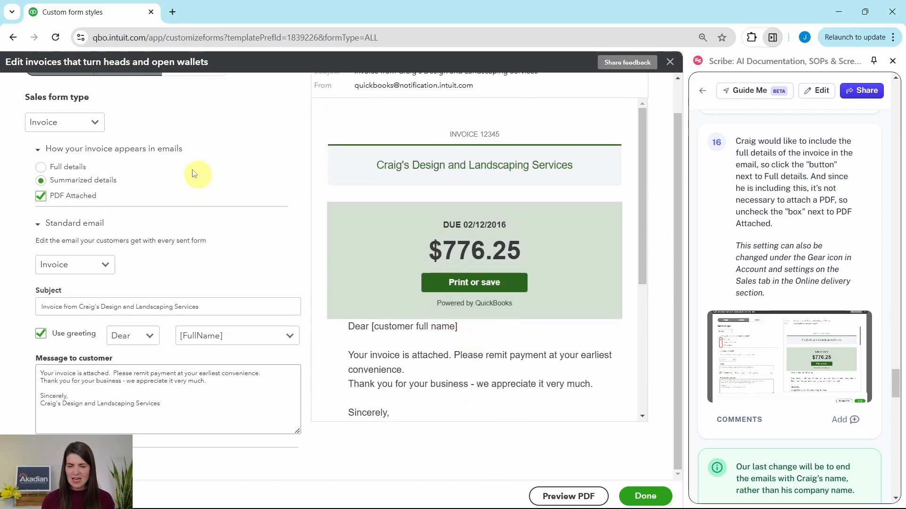
# Make invoices appear in emails with full details, check the email preview, and turn off the PDF attachment
pyautogui.click(42, 168)
pyautogui.scroll(-1, 467, 189)
pyautogui.scroll(-6, 468, 188)
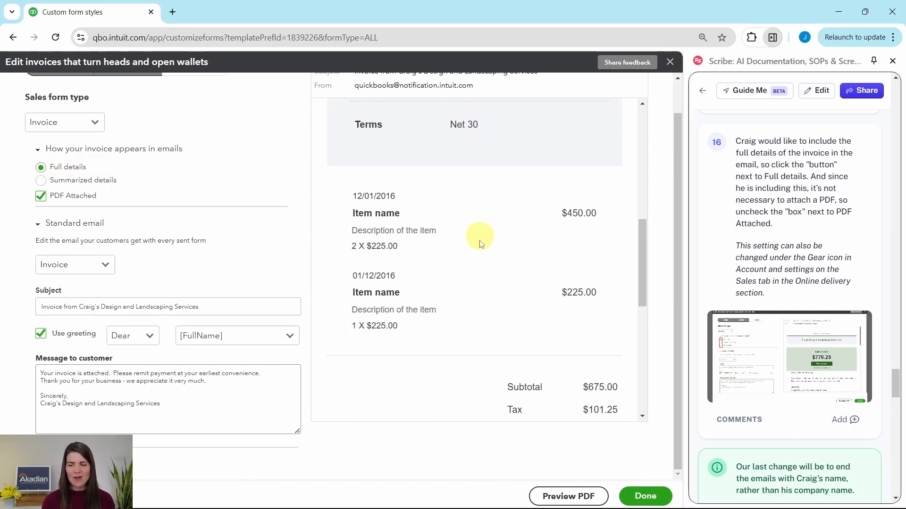
pyautogui.scroll(-2, 500, 325)
pyautogui.scroll(-2, 501, 326)
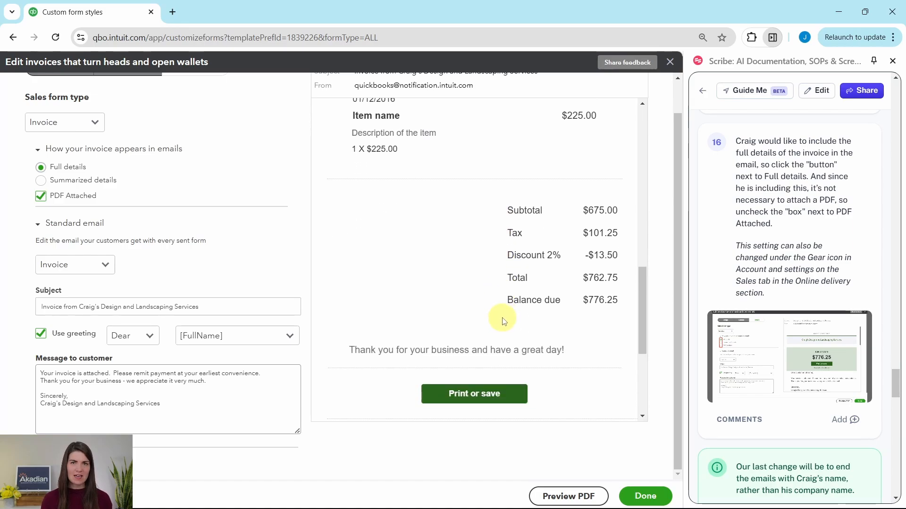
pyautogui.scroll(4, 498, 316)
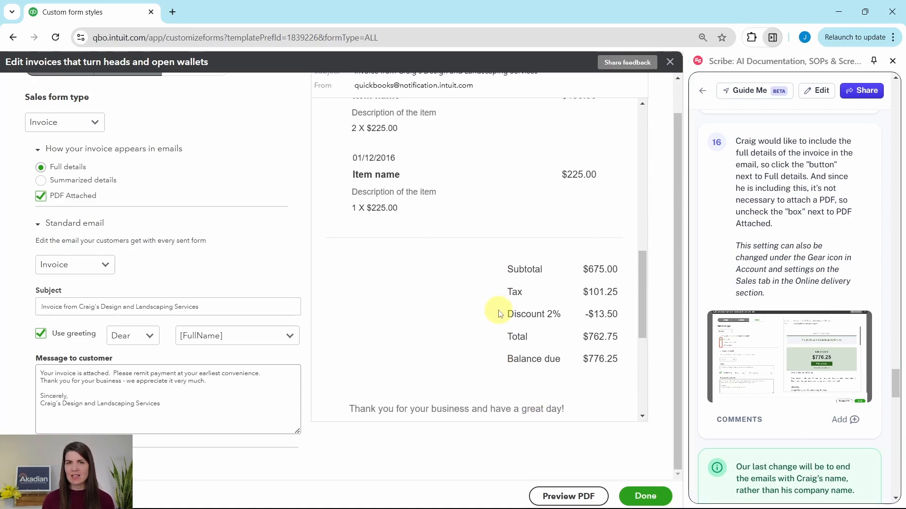
pyautogui.scroll(6, 500, 314)
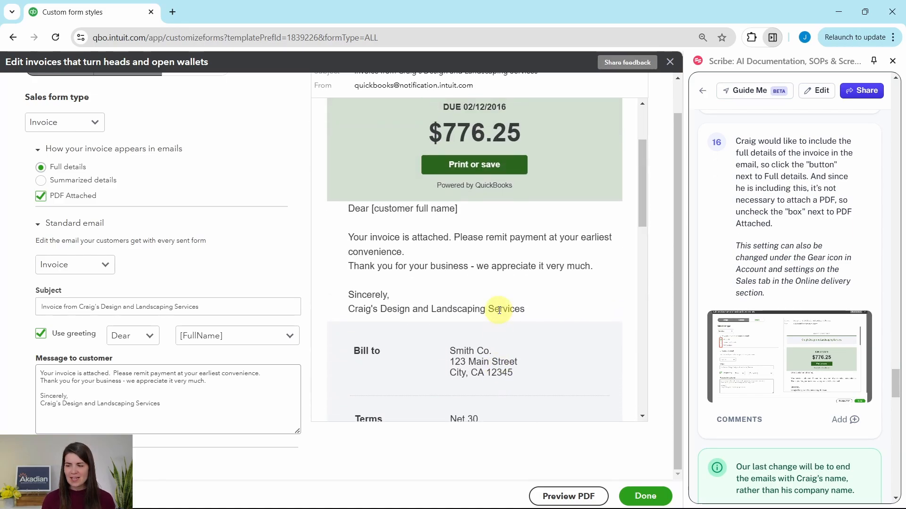
pyautogui.scroll(1, 499, 310)
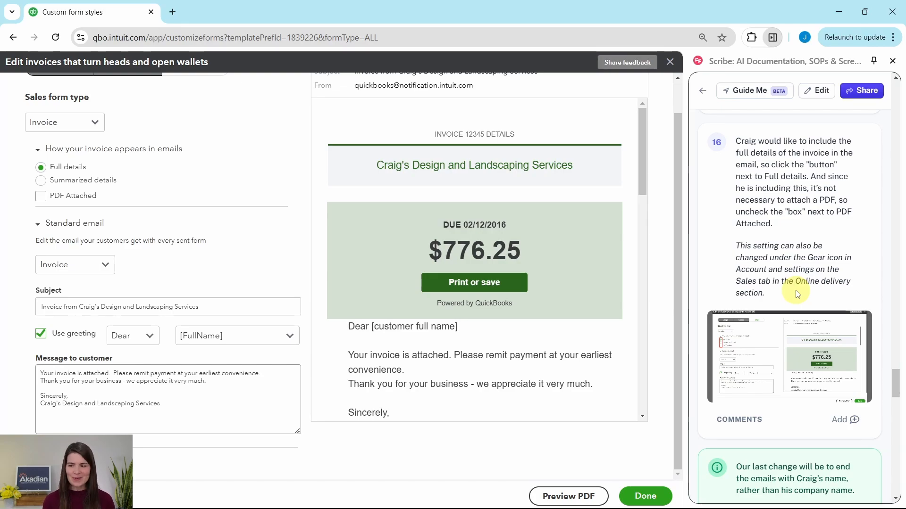
# Shorten the company-name signature in the message to the customer to the owner's first name, and save the form style
pyautogui.scroll(-6, 796, 288)
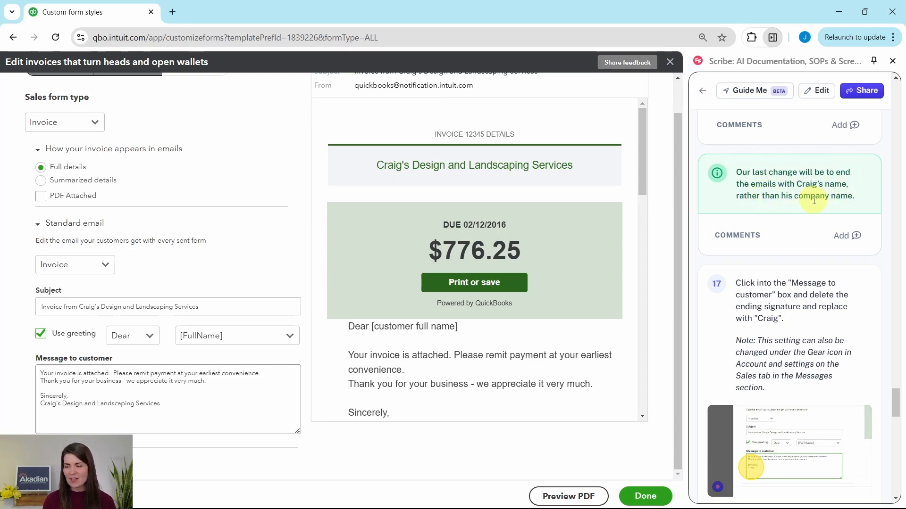
pyautogui.scroll(-3, 815, 204)
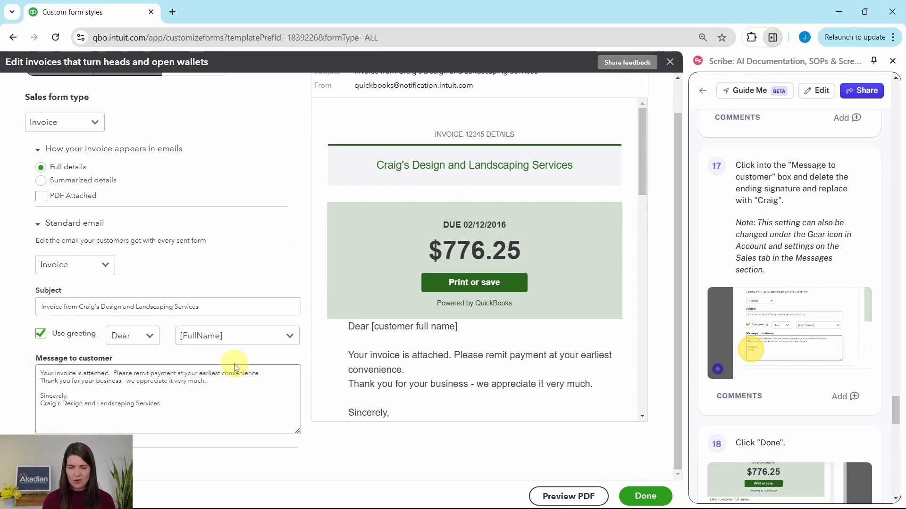
pyautogui.click(234, 389)
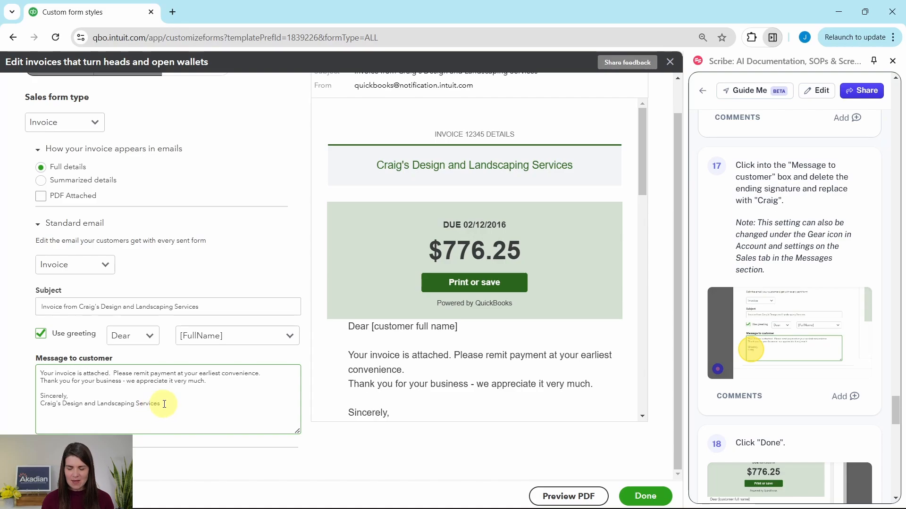
pyautogui.moveTo(161, 405); pyautogui.dragTo(55, 405)
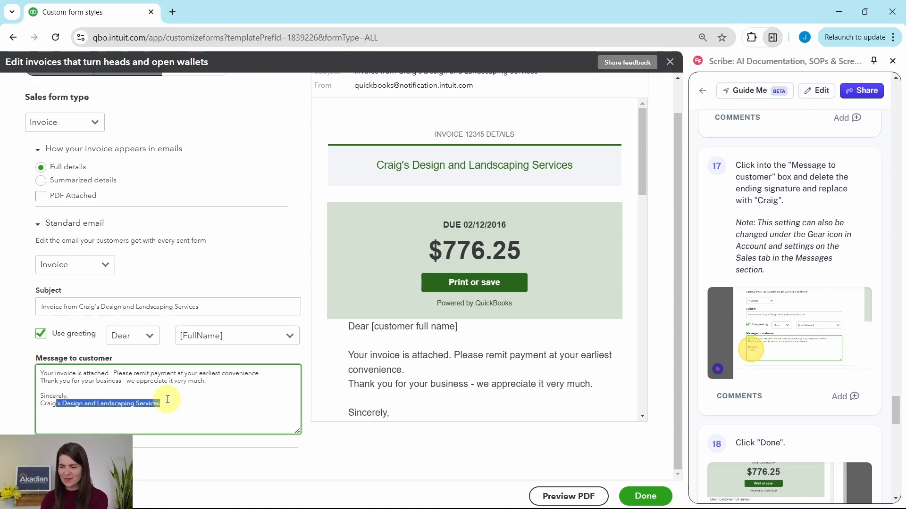
pyautogui.press('BackSpace')
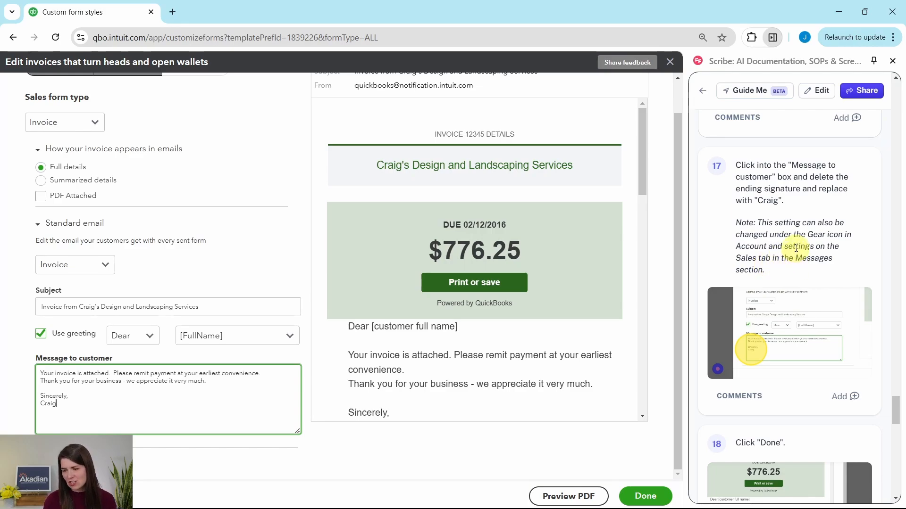
pyautogui.scroll(-5, 796, 245)
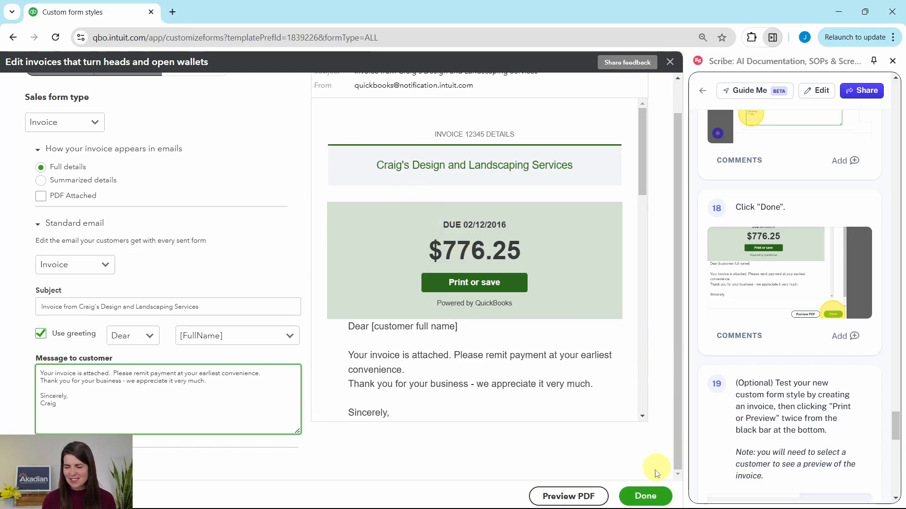
pyautogui.click(645, 497)
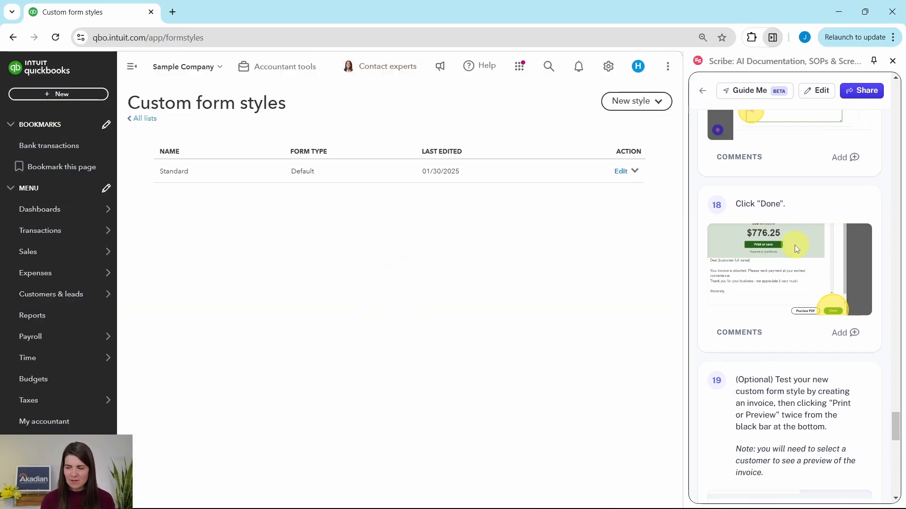
# Create a new invoice for Amy's Bird Sanctuary and add its billable time for Custom Design
pyautogui.scroll(-4, 795, 248)
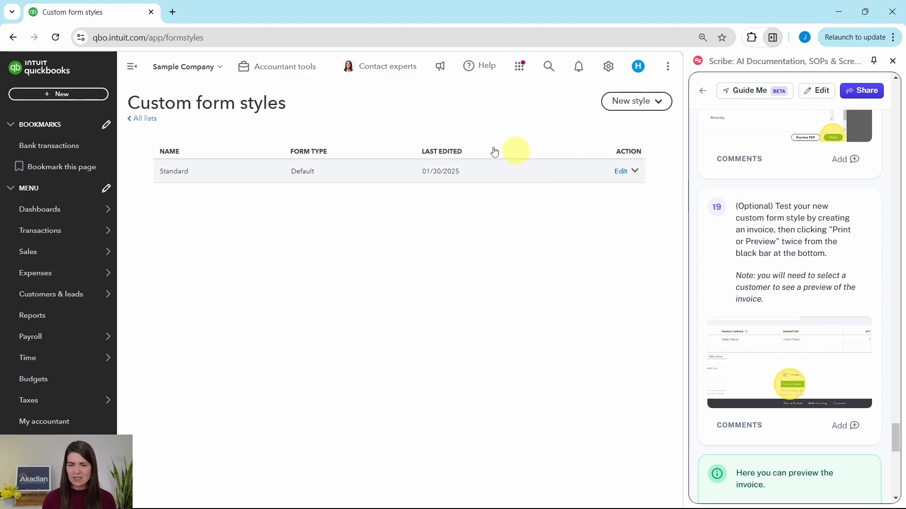
pyautogui.click(55, 96)
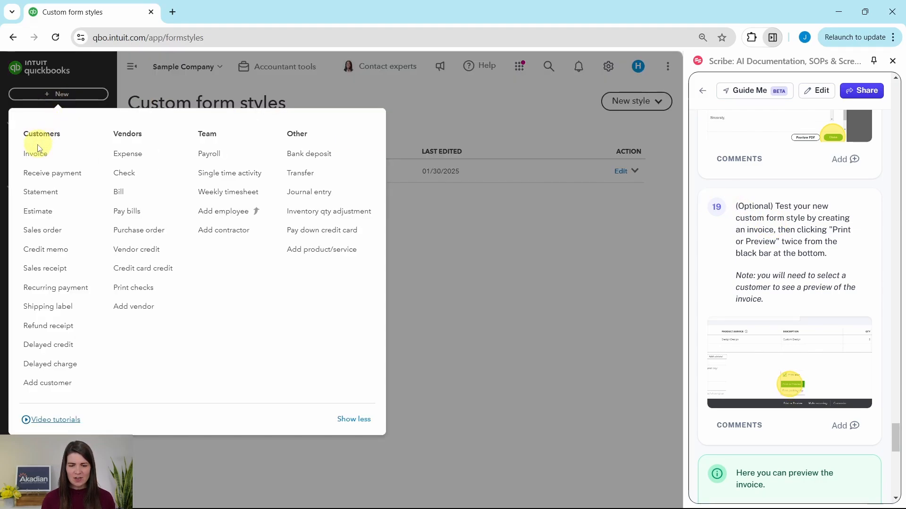
pyautogui.click(36, 157)
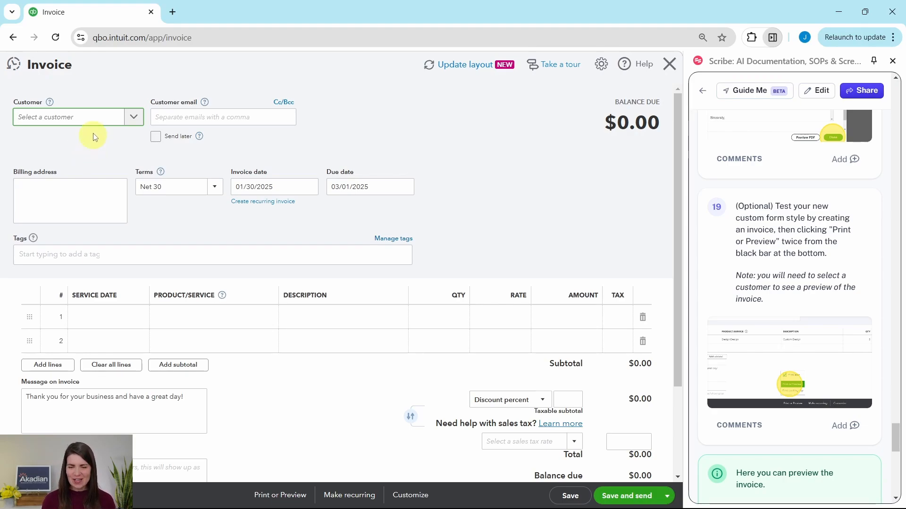
pyautogui.click(137, 125)
pyautogui.click(52, 166)
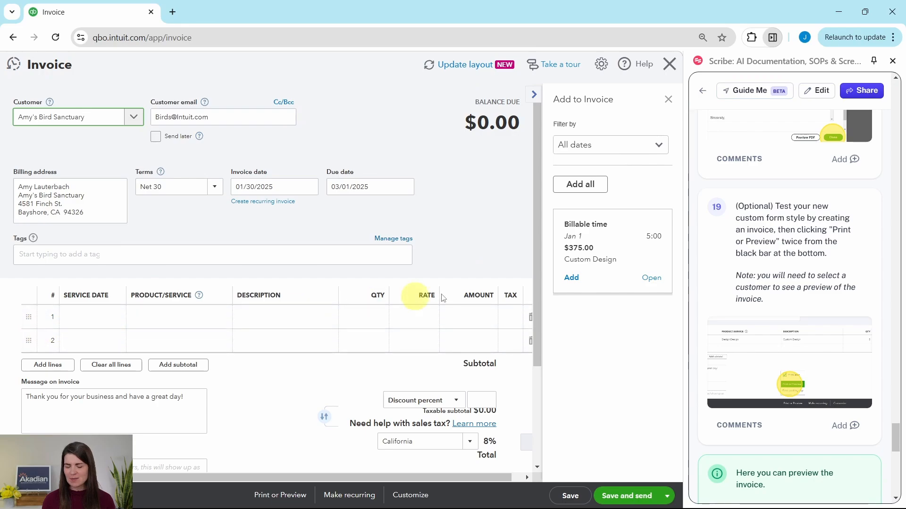
pyautogui.click(572, 279)
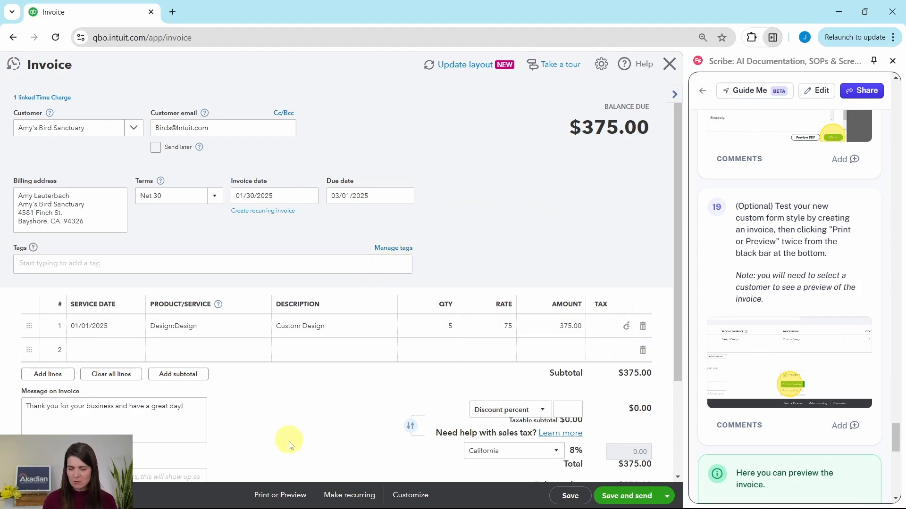
# Open the print preview of the new invoice
pyautogui.click(280, 498)
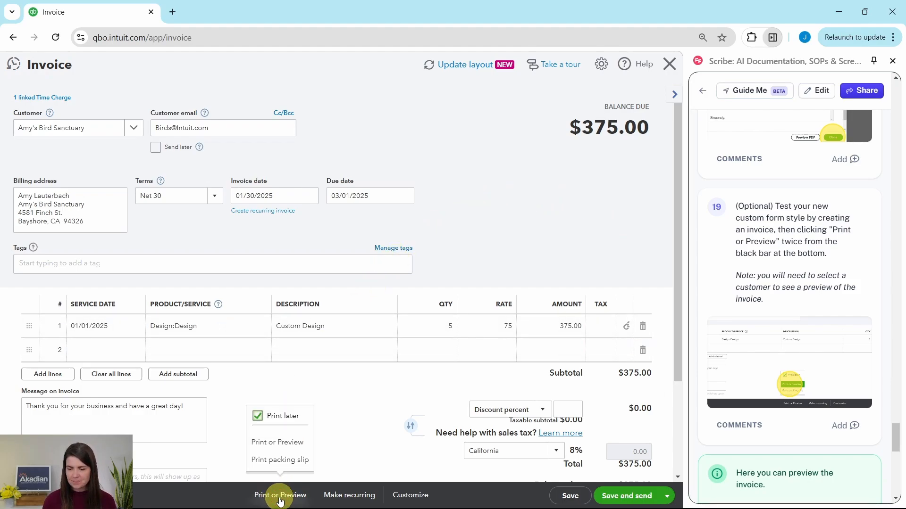
pyautogui.click(277, 445)
pyautogui.scroll(-3, 829, 257)
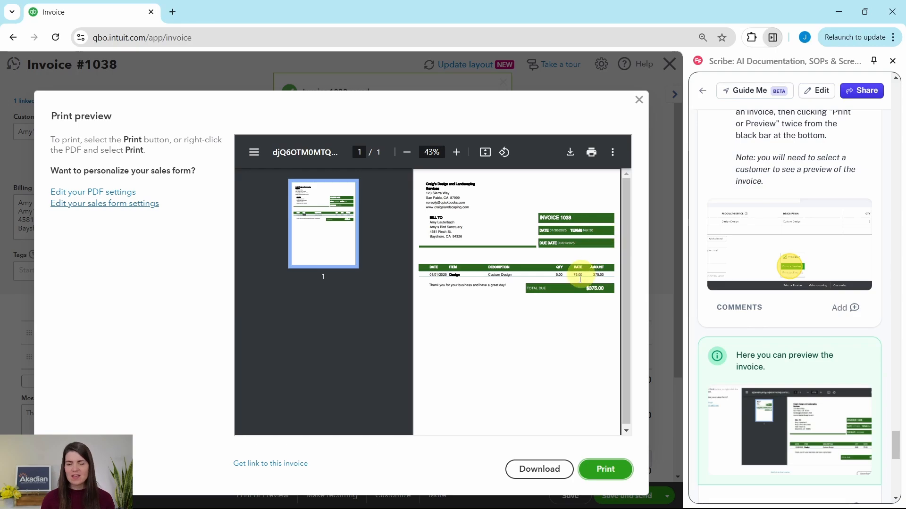
# Enlarge the previewed invoice to 90% and examine its header, colors and column titles
pyautogui.click(457, 155)
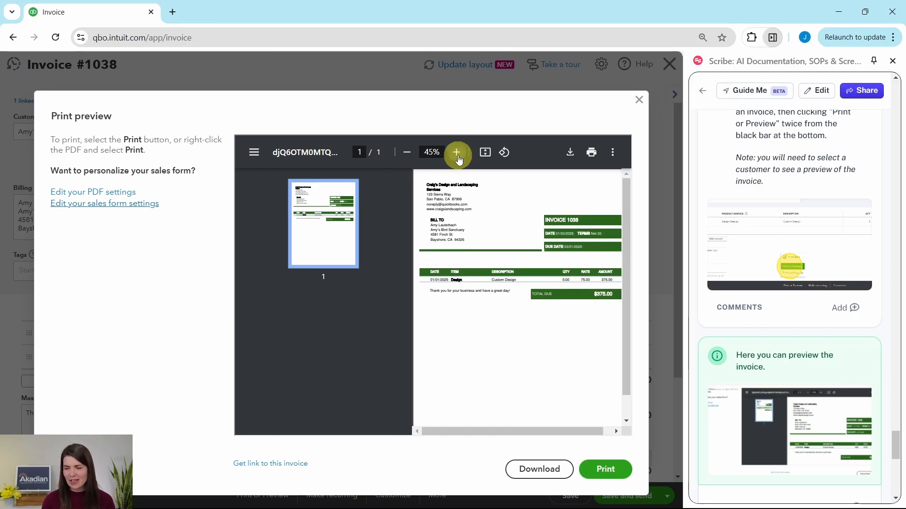
pyautogui.click(458, 154)
pyautogui.click(457, 155)
pyautogui.click(457, 154)
pyautogui.click(457, 154)
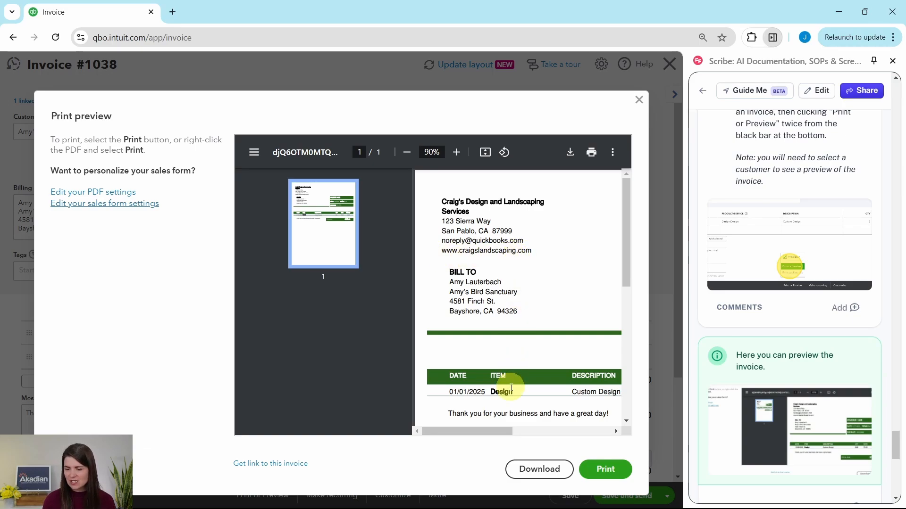
pyautogui.moveTo(497, 430); pyautogui.dragTo(533, 431)
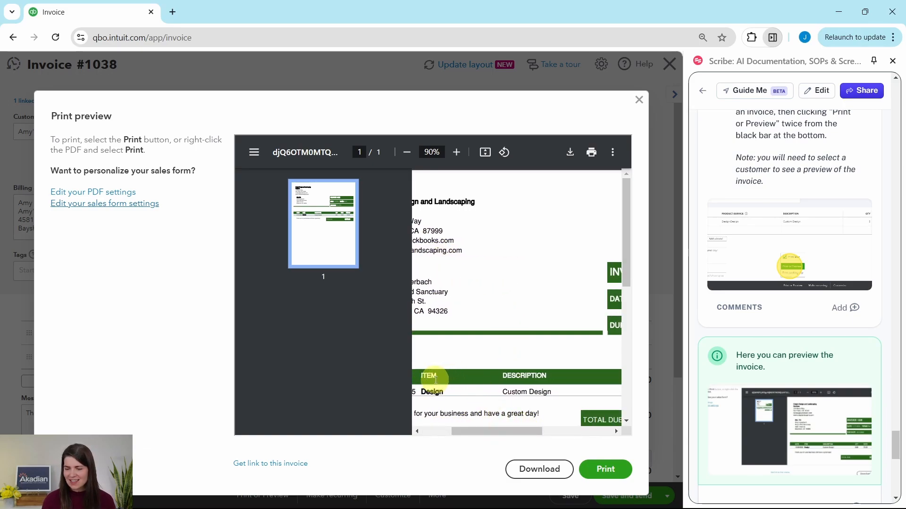
pyautogui.scroll(-3, 729, 290)
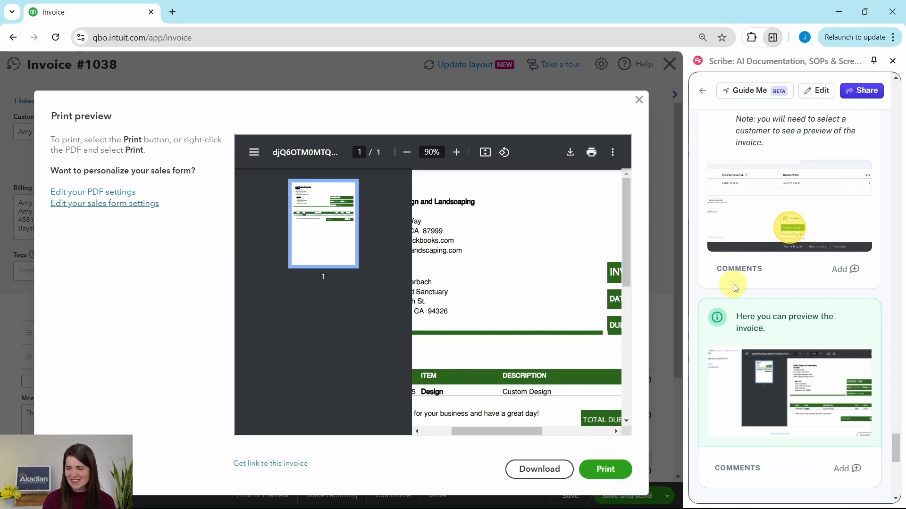
pyautogui.scroll(1, 736, 289)
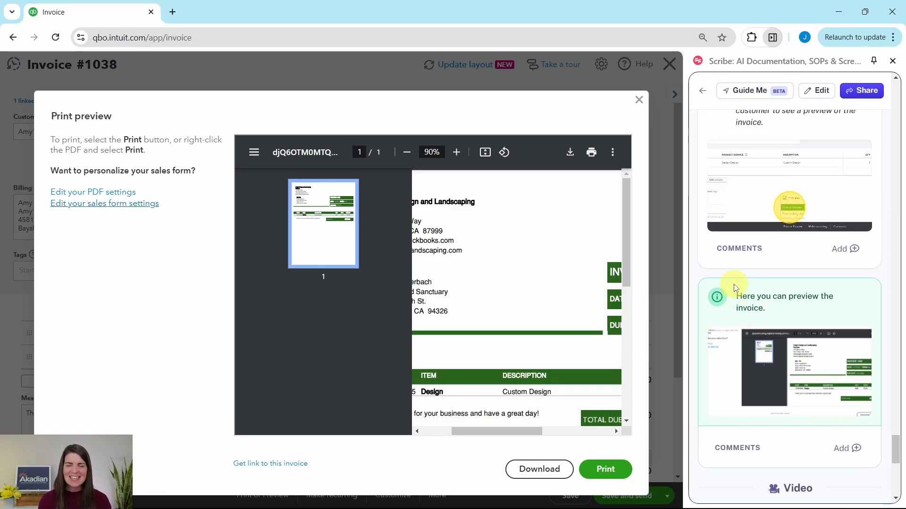